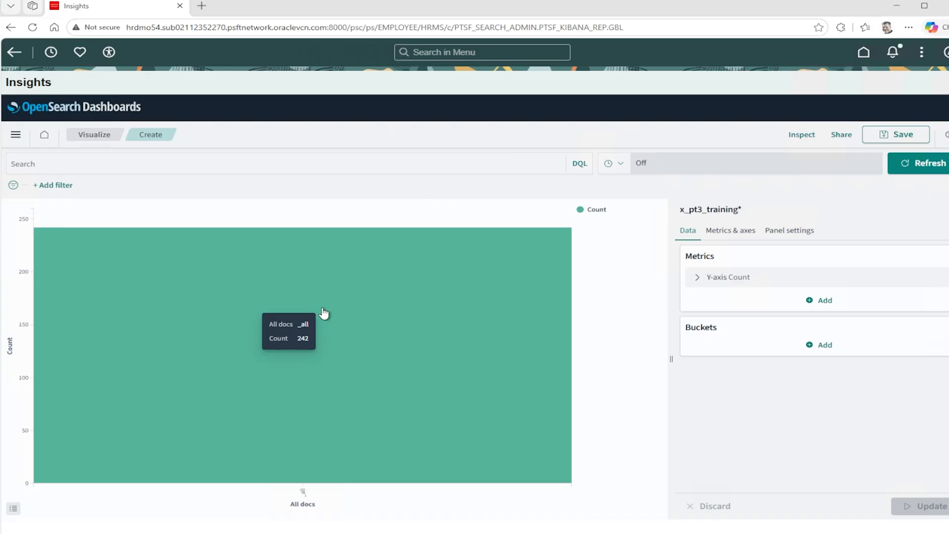
Add a filter that limits the data to records where Payroll Status is Active.
left_click(69, 188)
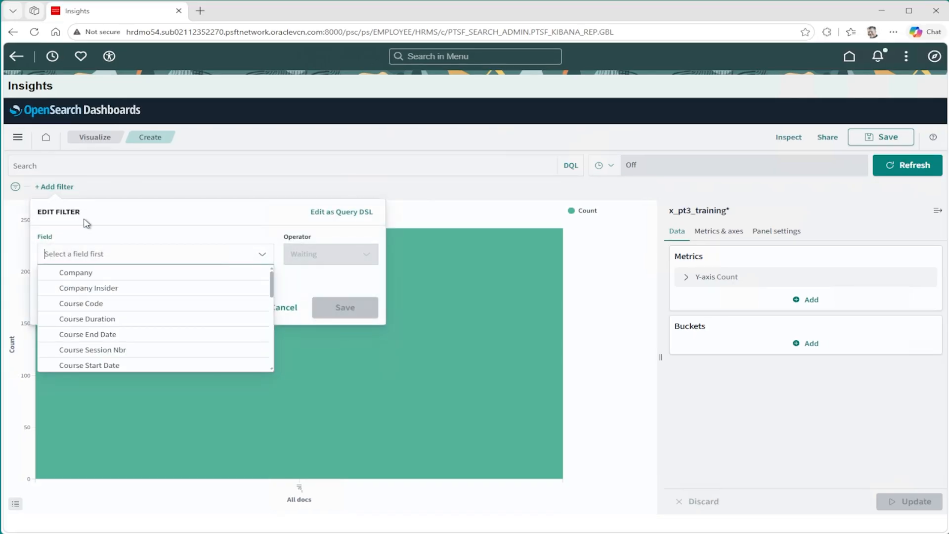
type("p")
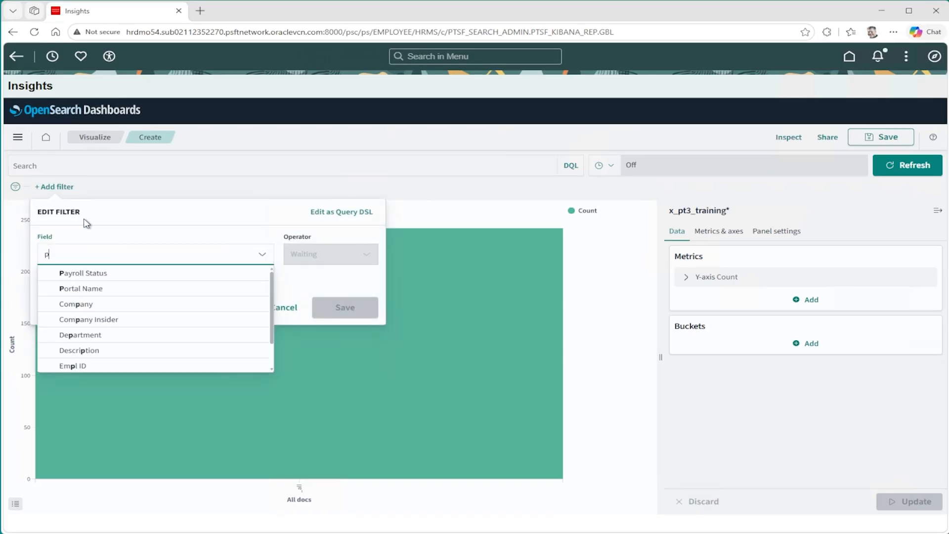
left_click(96, 274)
left_click(313, 260)
left_click(314, 275)
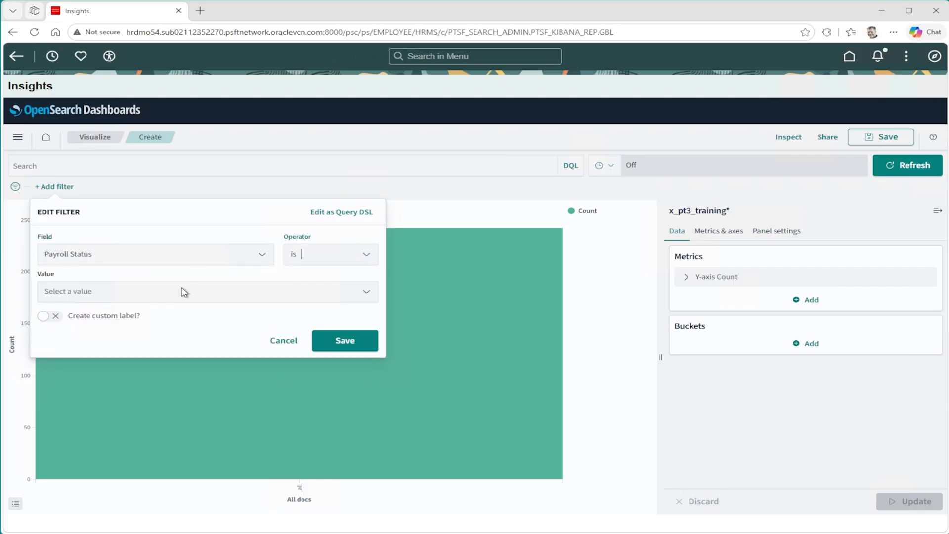
left_click(185, 292)
left_click(85, 315)
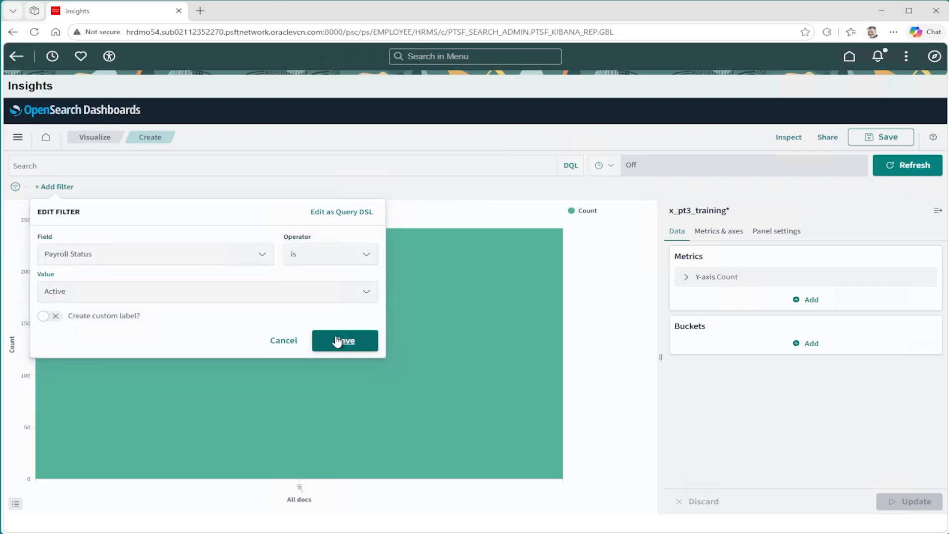
left_click(338, 341)
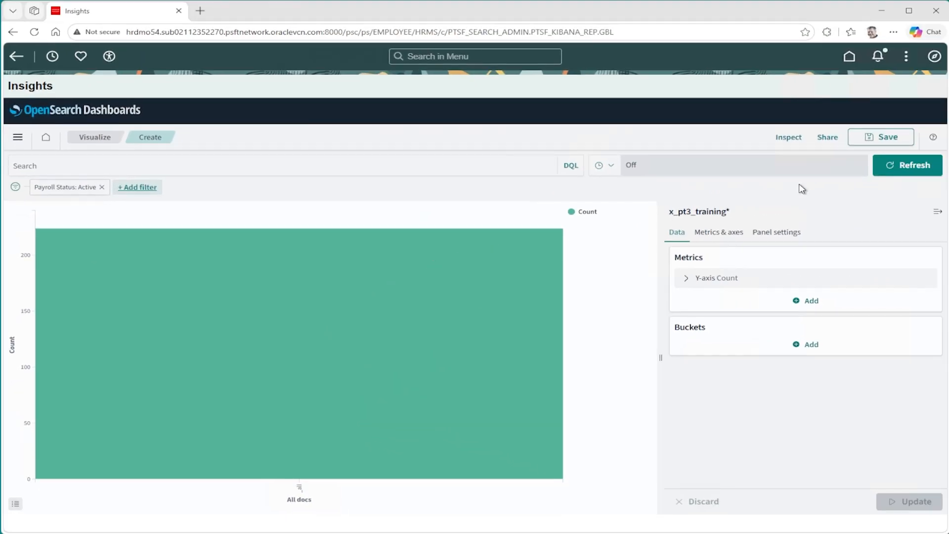
Save the visualization with the title x_pt3_training_bar_course_company.
left_click(878, 142)
type("x_pt3_training_bar_course_company")
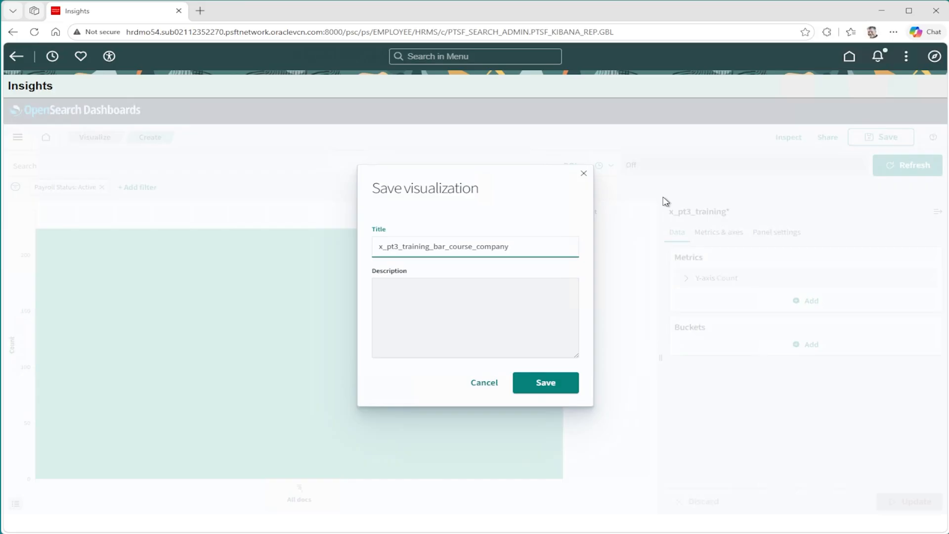
left_click(543, 384)
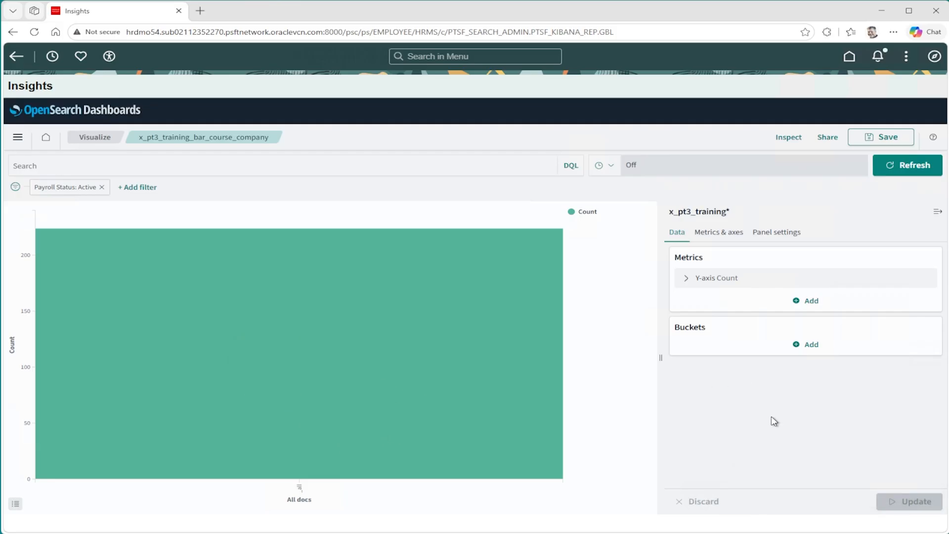
Review the chart's axis and panel settings, and expand the Y-axis metric in the data settings.
left_click(716, 238)
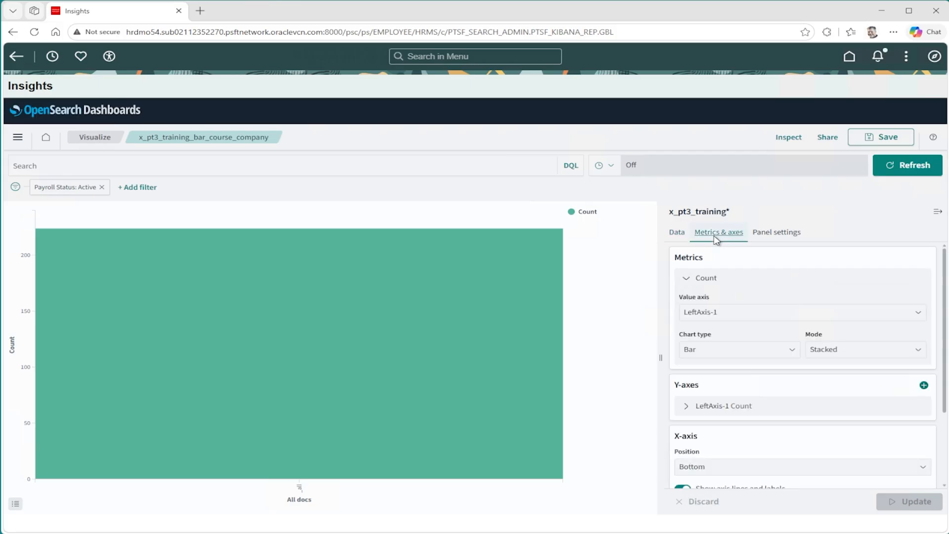
left_click(791, 234)
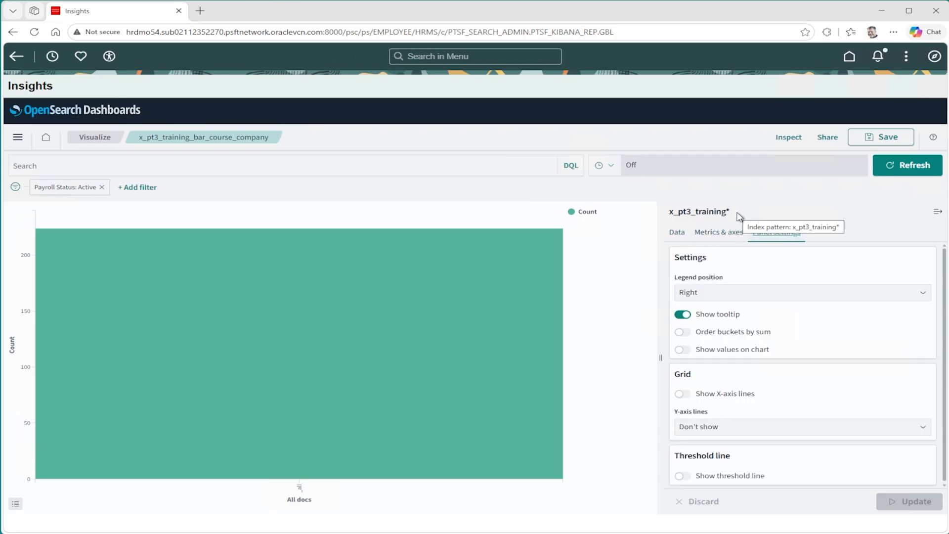
left_click(677, 234)
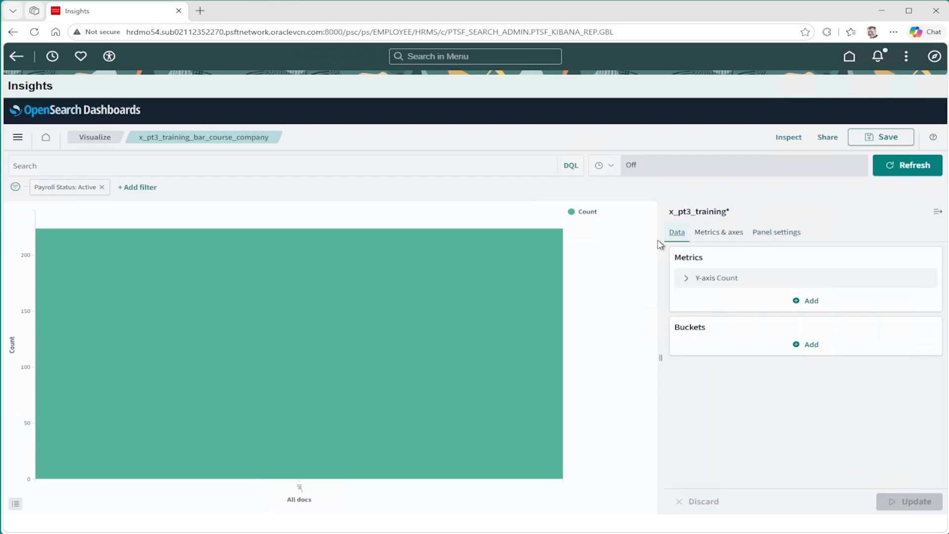
left_click(683, 280)
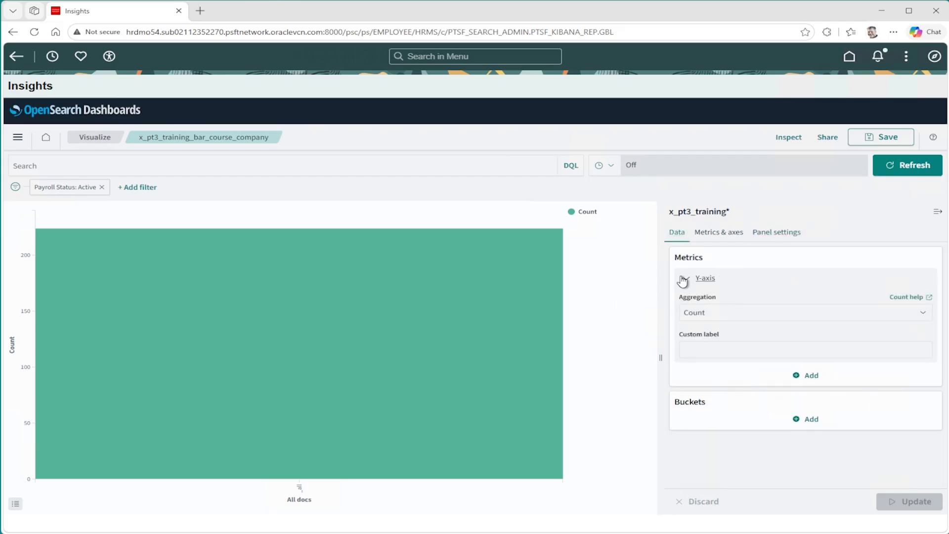
left_click(710, 312)
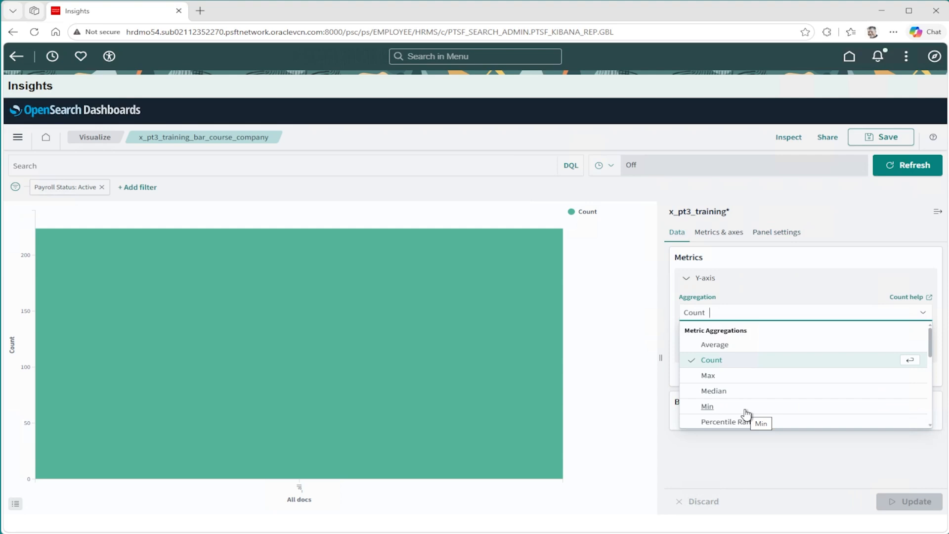
scroll(746, 414, "down", 3)
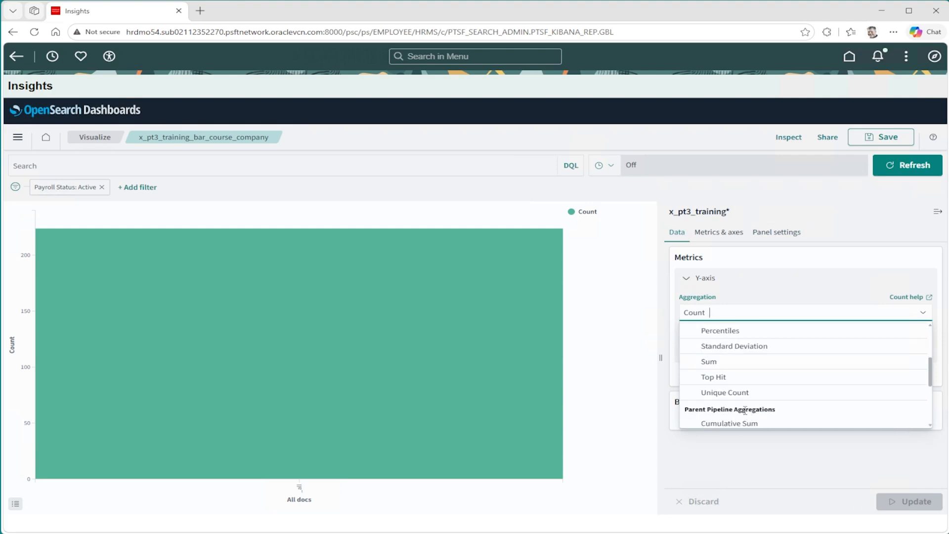
left_click(731, 365)
left_click(726, 354)
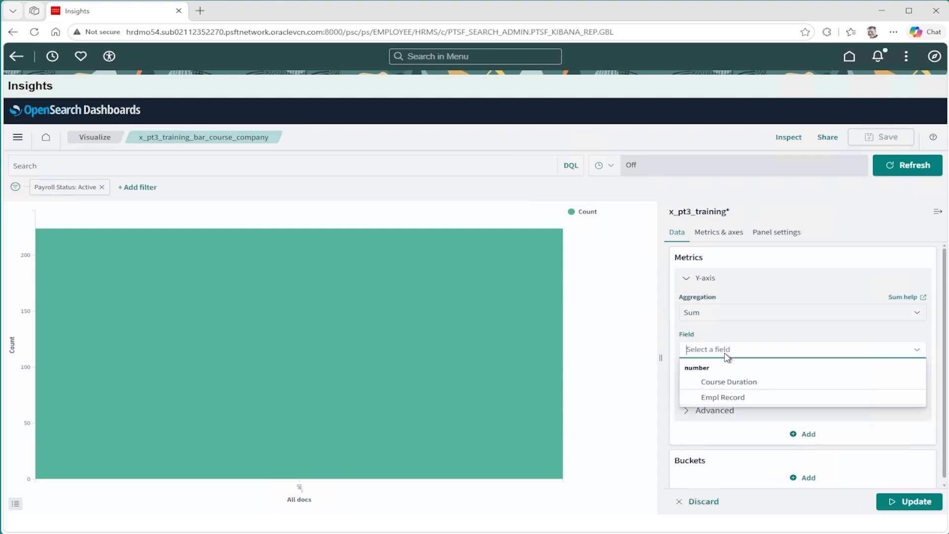
left_click(719, 316)
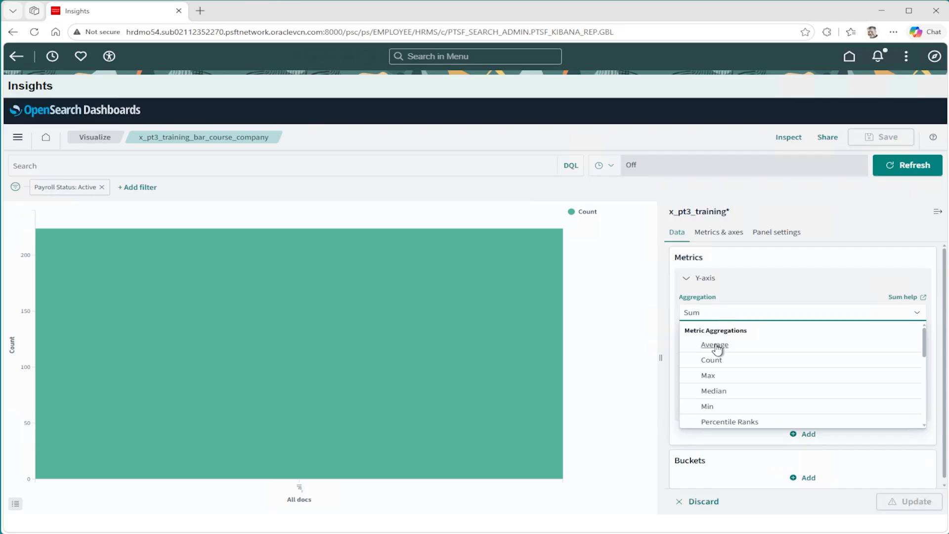
left_click(712, 360)
Label the Y-axis count metric Employee Classes and update the chart.
left_click(708, 348)
type("Employee Classes")
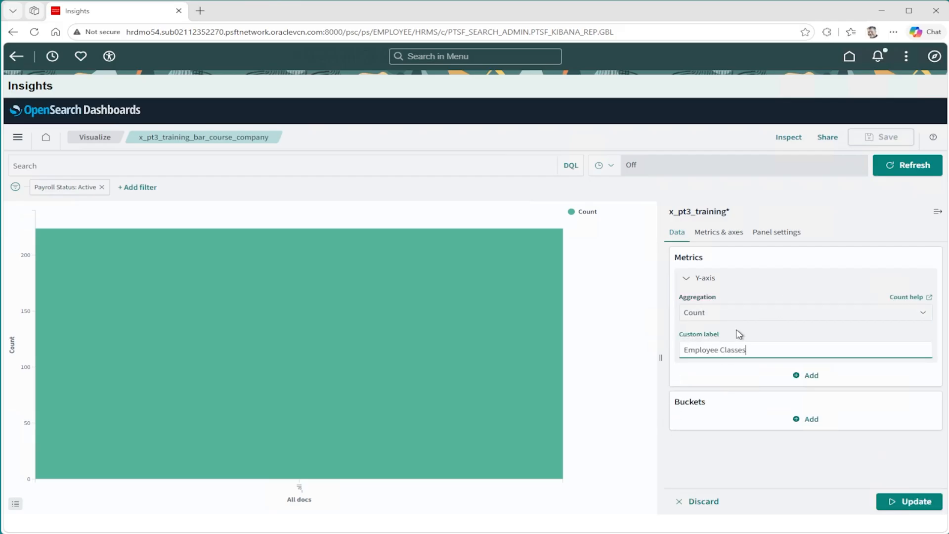
left_click(908, 503)
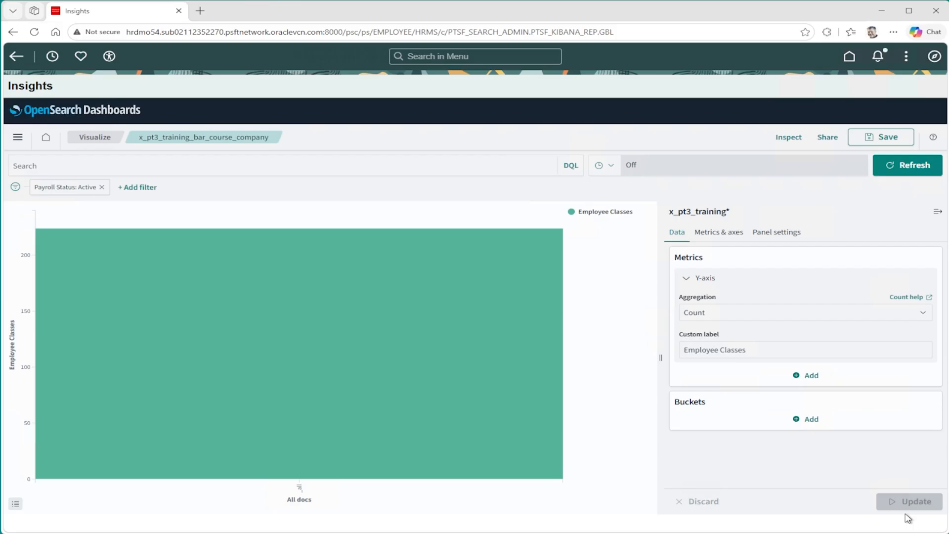
Add an X-axis bucket that uses the Terms aggregation on the Course Title field.
left_click(810, 420)
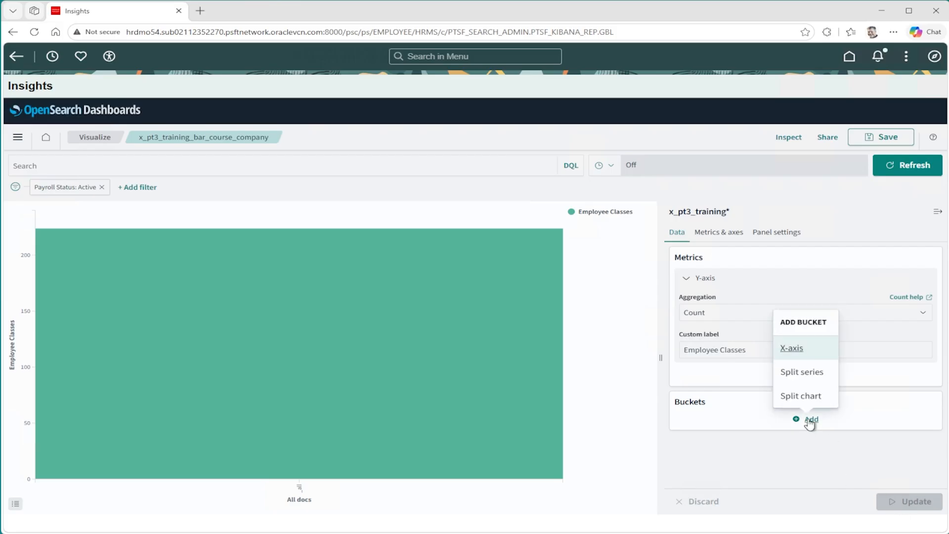
left_click(792, 349)
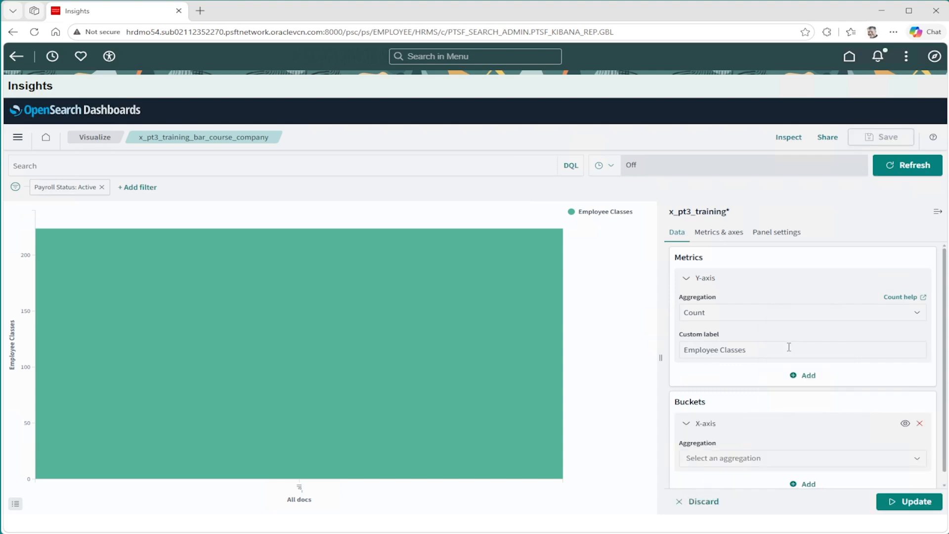
left_click(744, 458)
type("t")
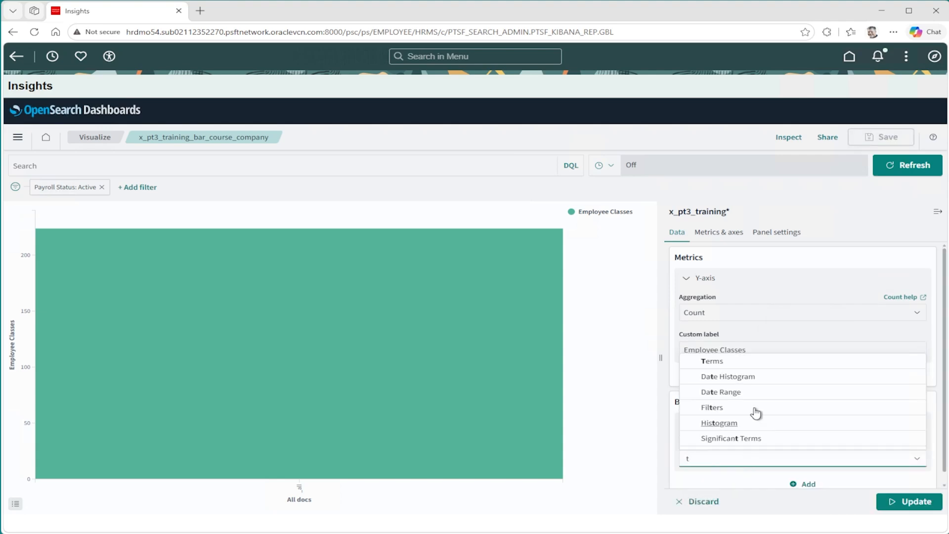
left_click(726, 361)
scroll(737, 444, "down", 1)
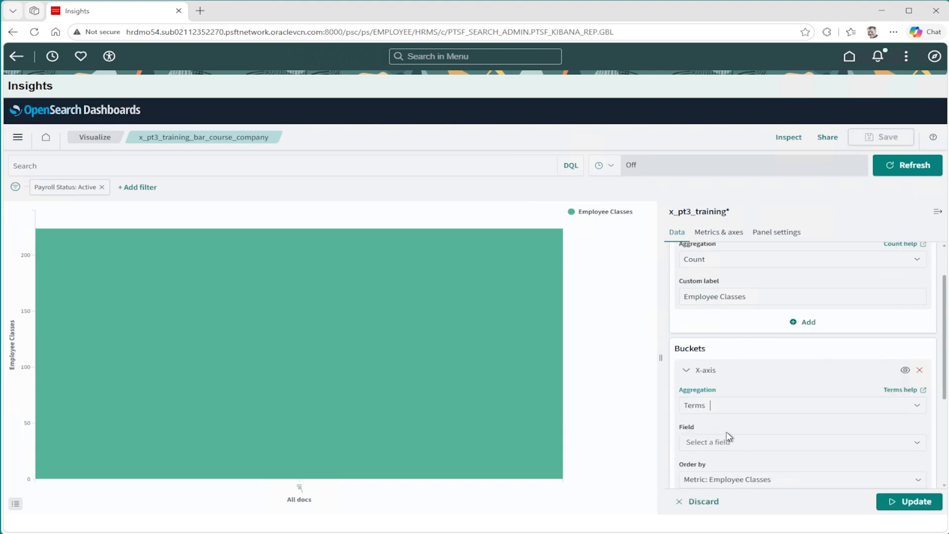
left_click(713, 447)
type("c")
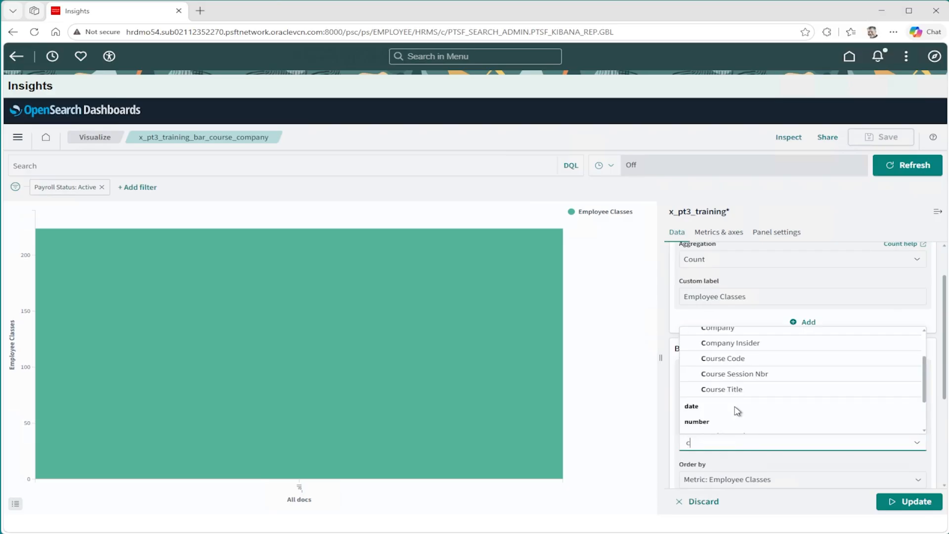
left_click(730, 390)
Give the X-axis bucket the custom label Courses and update the chart.
scroll(734, 425, "down", 1)
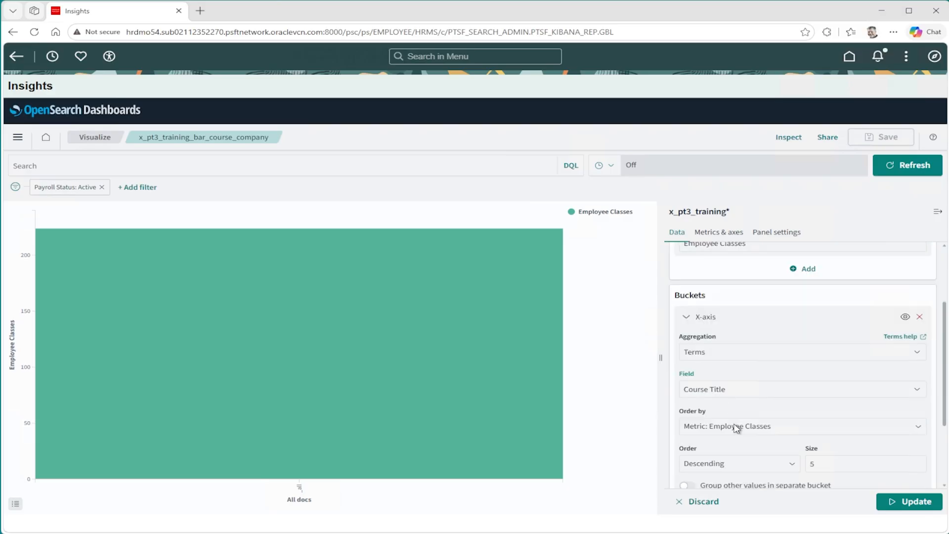
scroll(737, 429, "down", 1)
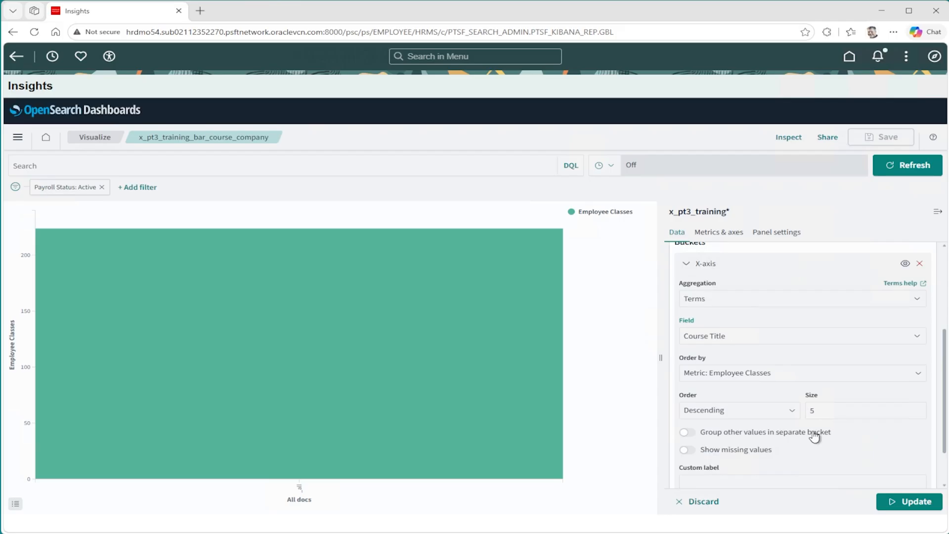
scroll(790, 444, "down", 1)
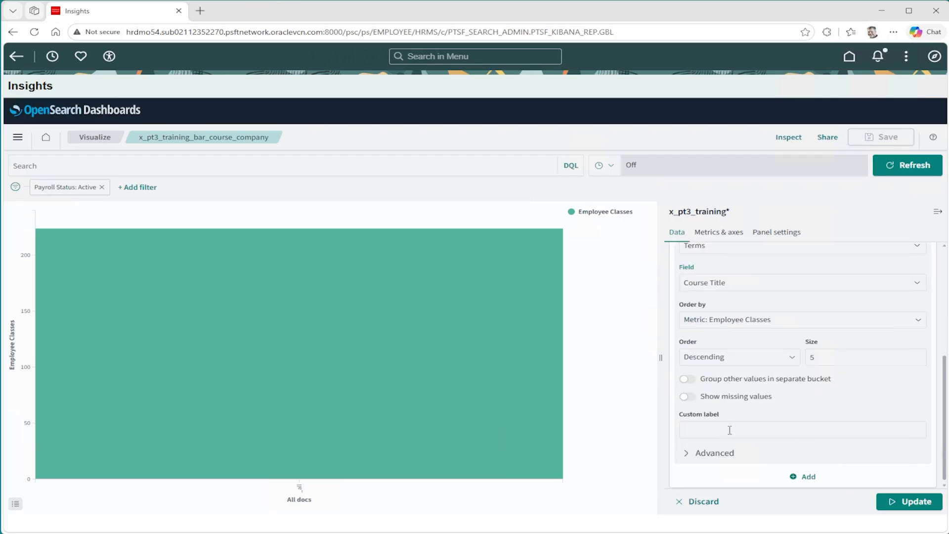
left_click(712, 430)
type("Courses")
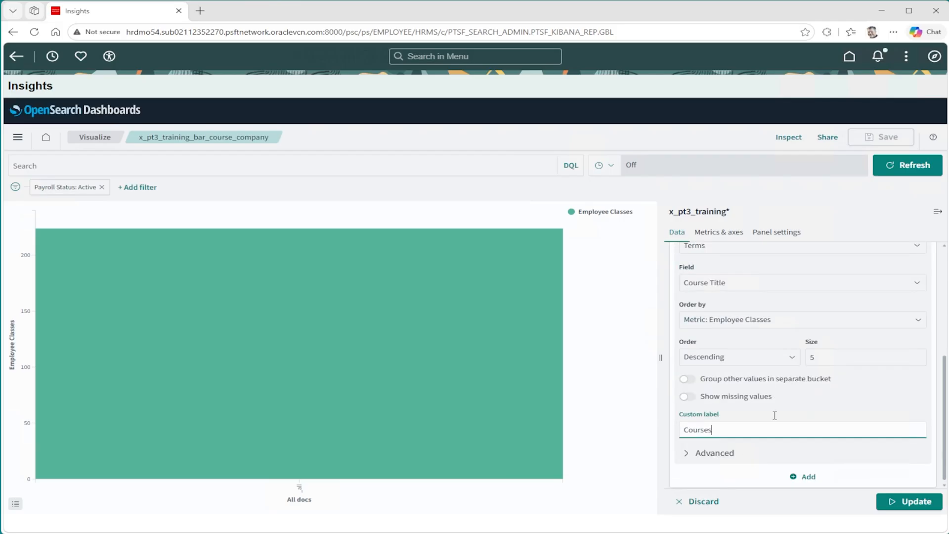
left_click(914, 504)
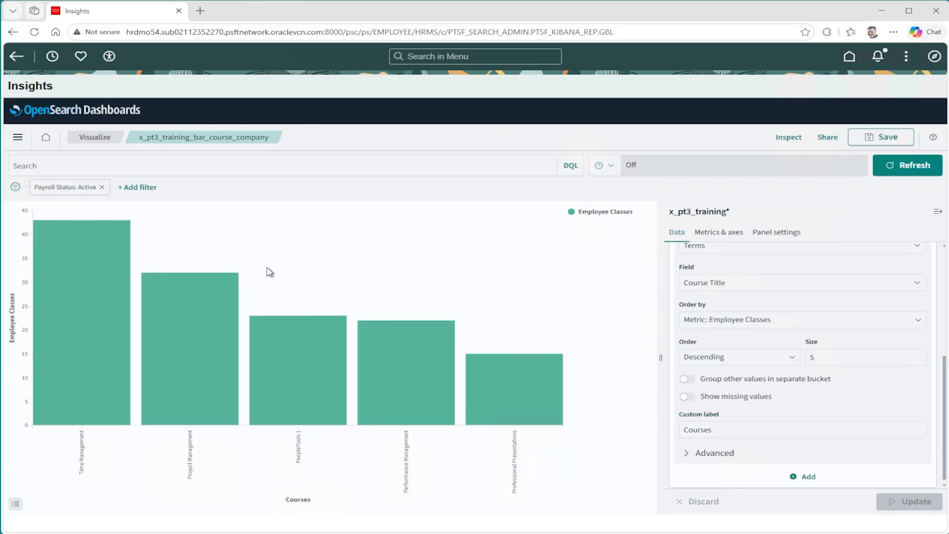
Group the remaining course values in a separate Other bucket and update the chart.
mouse_move(91, 323)
mouse_move(180, 320)
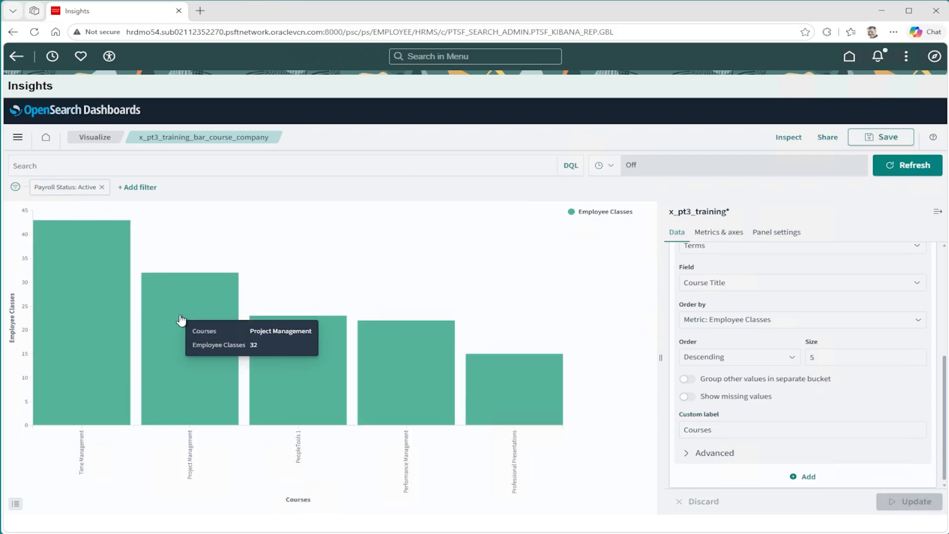
mouse_move(284, 335)
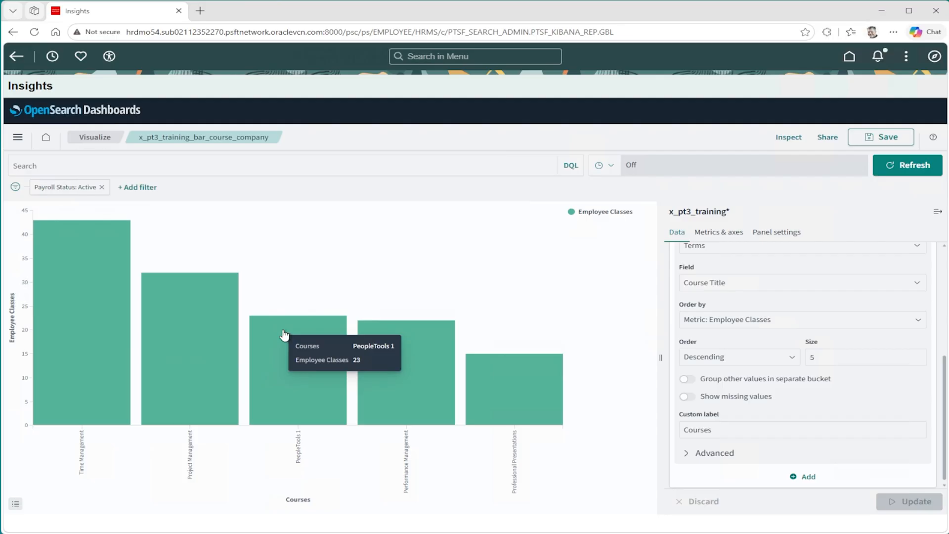
mouse_move(532, 410)
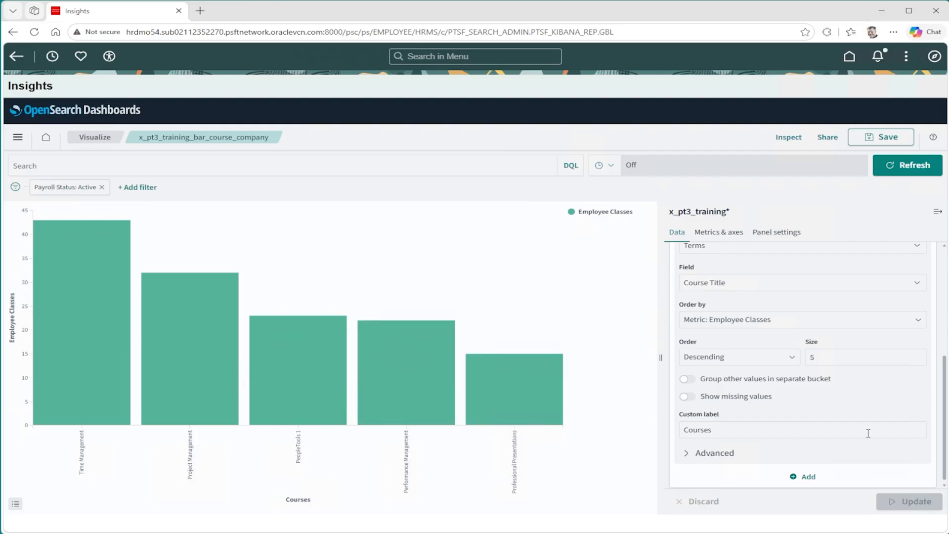
left_click(799, 379)
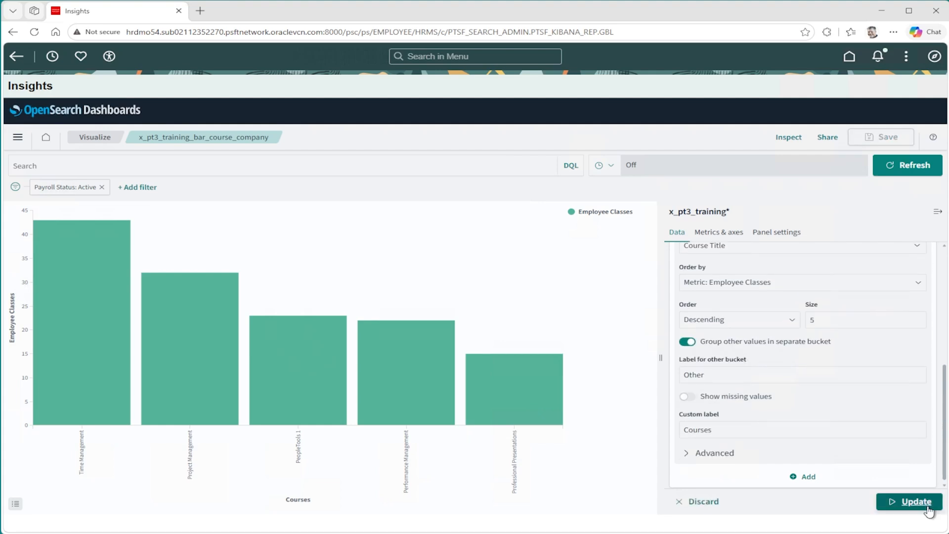
left_click(909, 501)
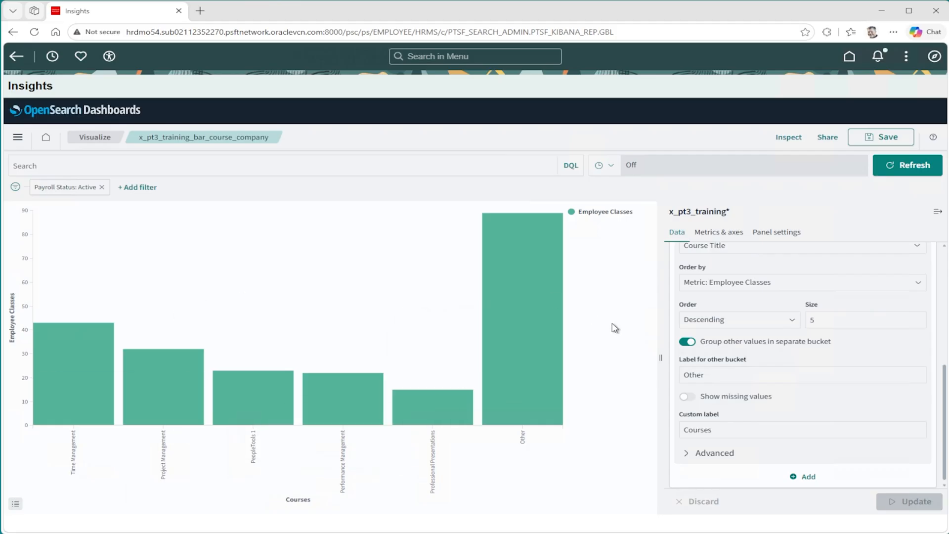
Drill down into the Other bar two levels deep to examine the courses grouped in it.
mouse_move(551, 286)
left_click(536, 276)
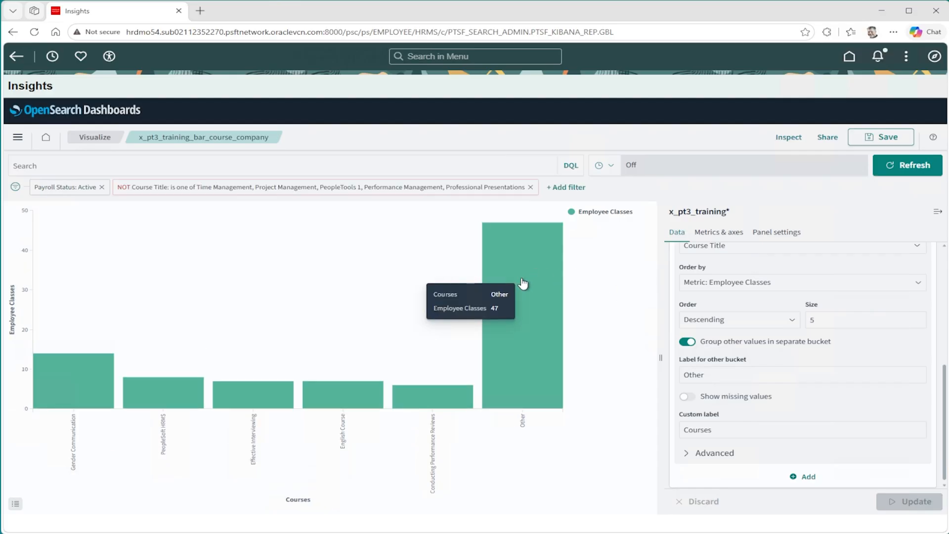
left_click(523, 283)
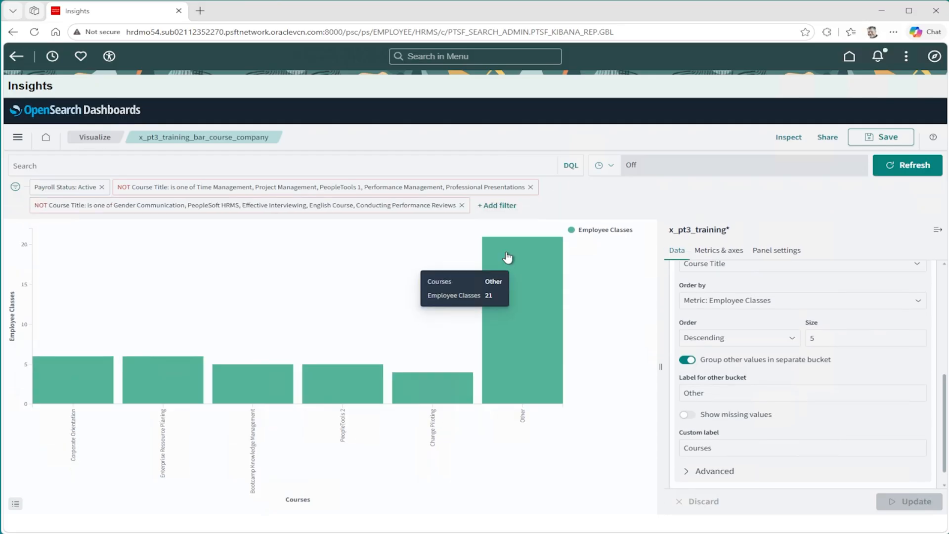
Remove both Course Title exclusion filters so that only the Payroll Status: Active filter is applied.
left_click(462, 205)
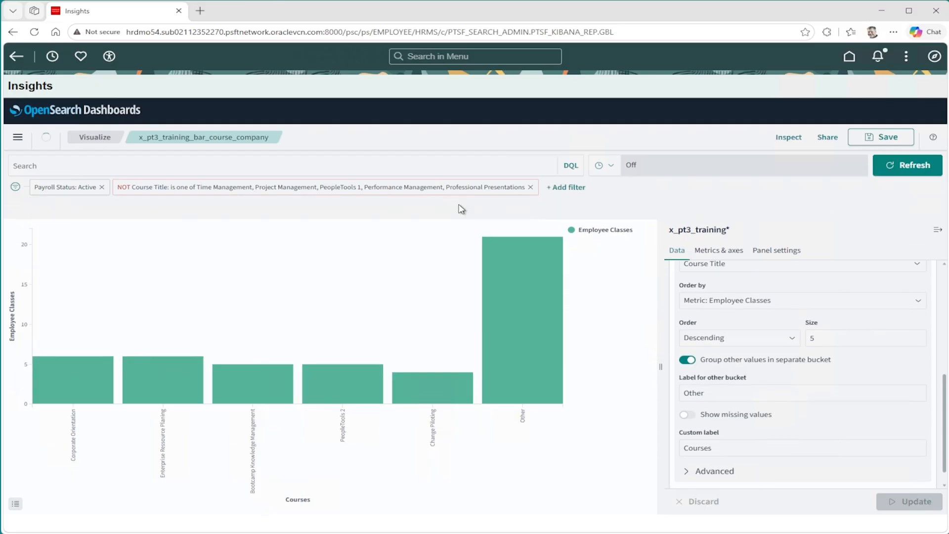
left_click(531, 188)
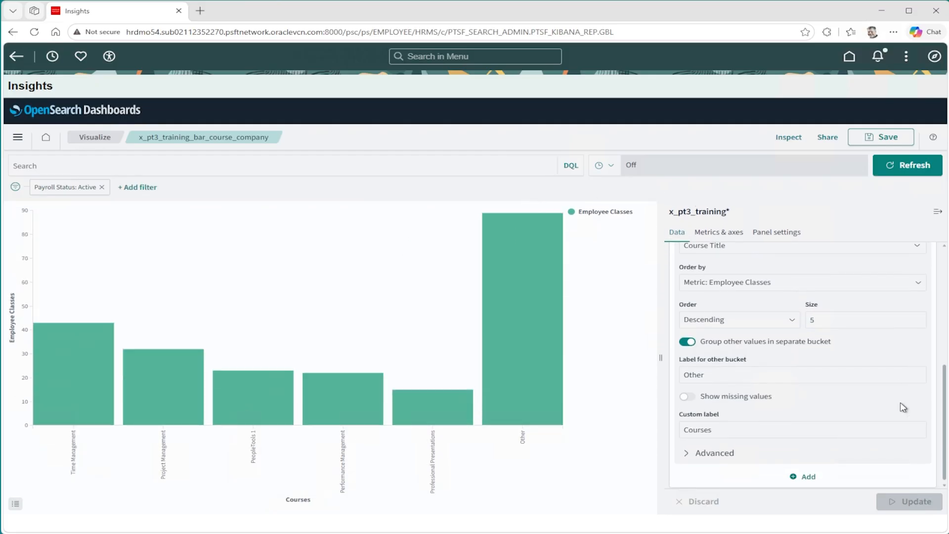
Add a Split series sub-bucket that uses the Terms aggregation on the Company field.
scroll(941, 366, "up", 1)
scroll(945, 354, "up", 1)
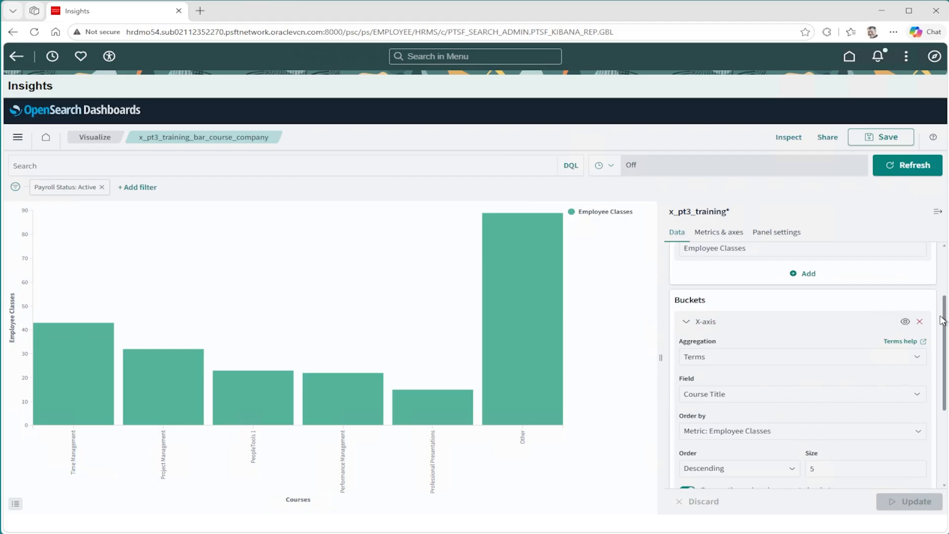
left_click(688, 324)
left_click(804, 447)
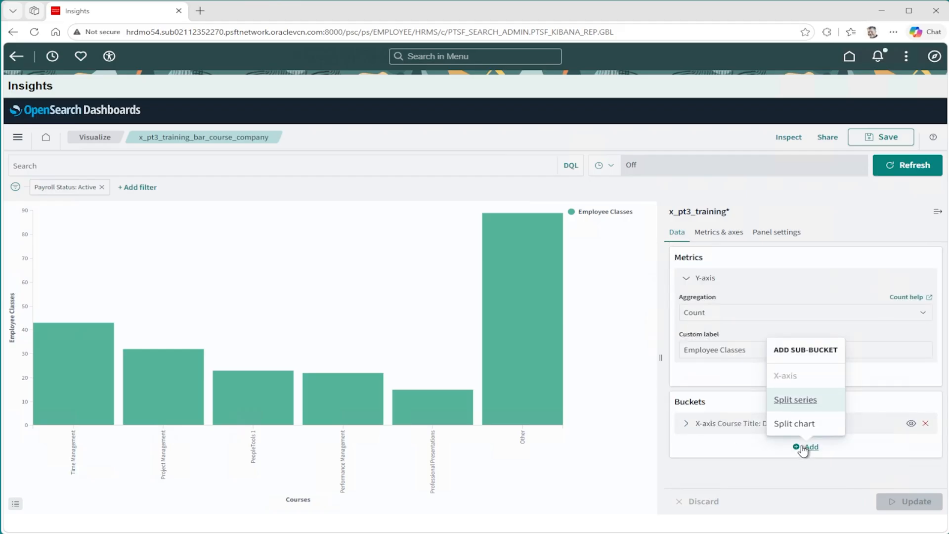
left_click(798, 400)
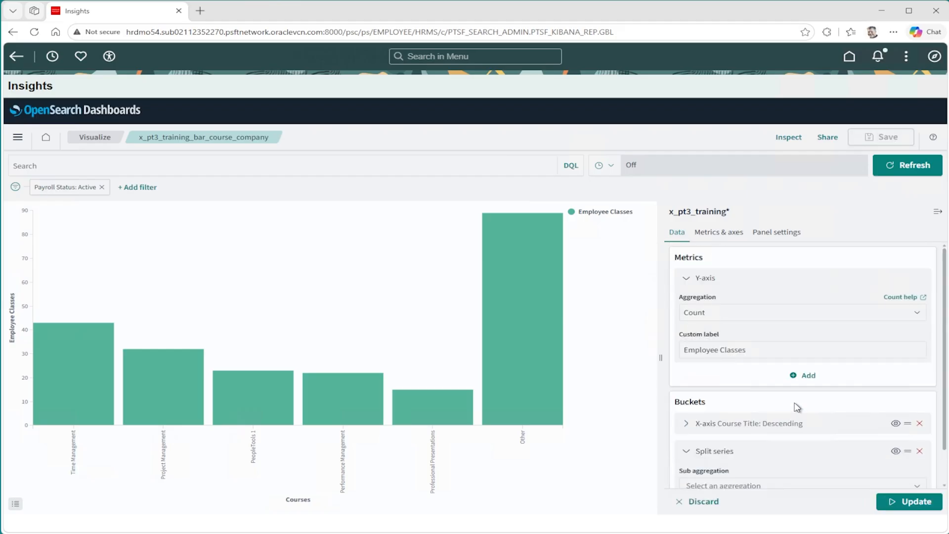
scroll(796, 403, "down", 1)
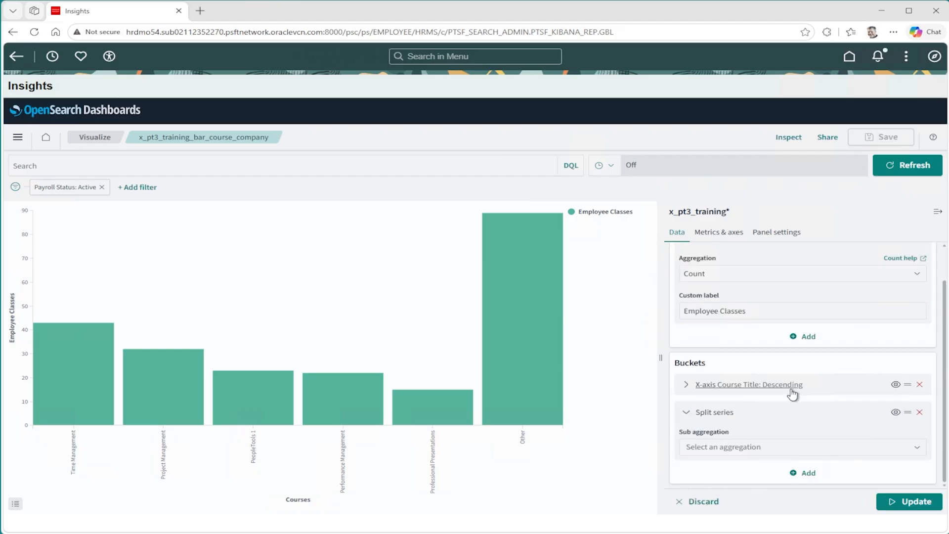
left_click(704, 447)
type("t")
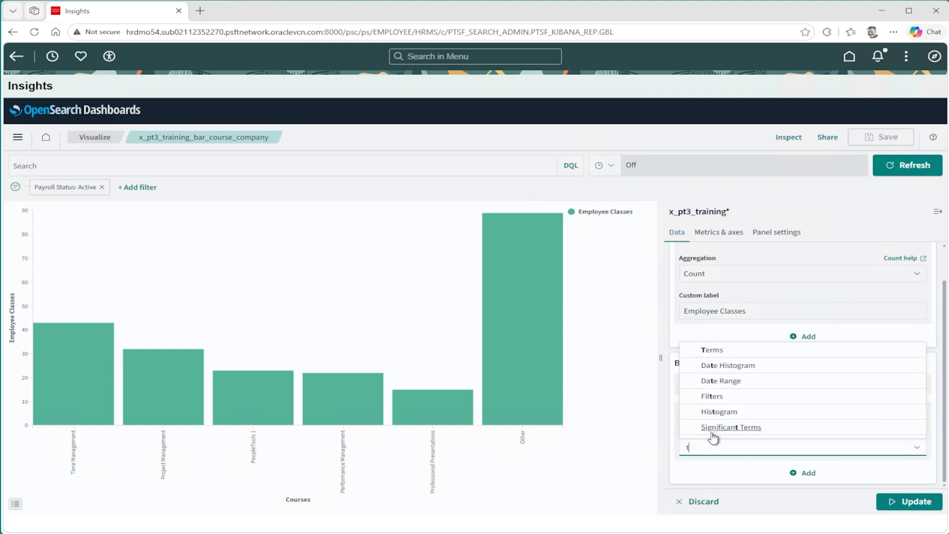
left_click(720, 351)
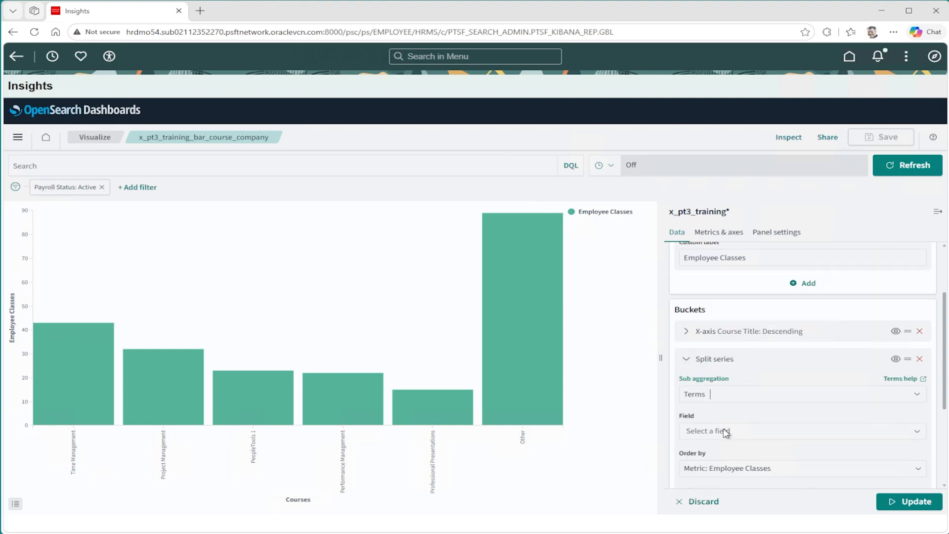
left_click(768, 438)
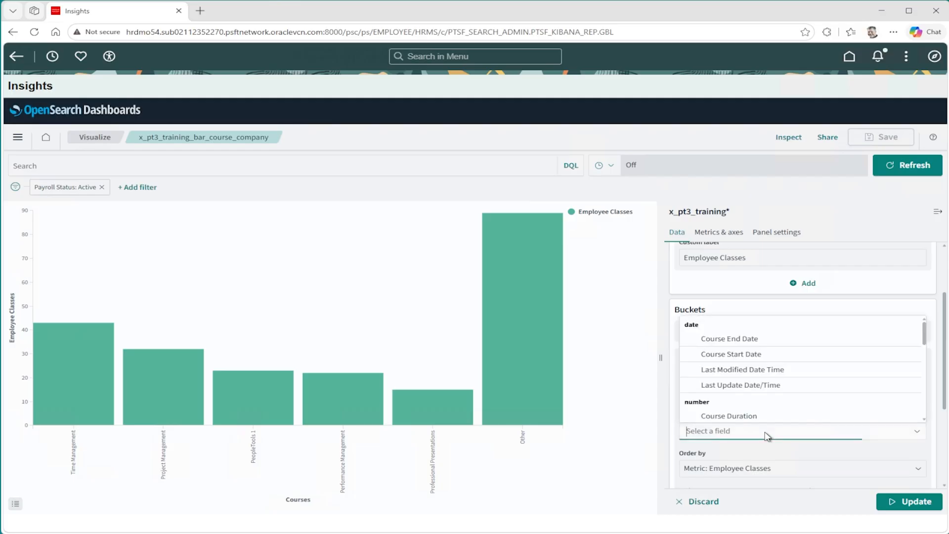
type("c")
left_click(736, 371)
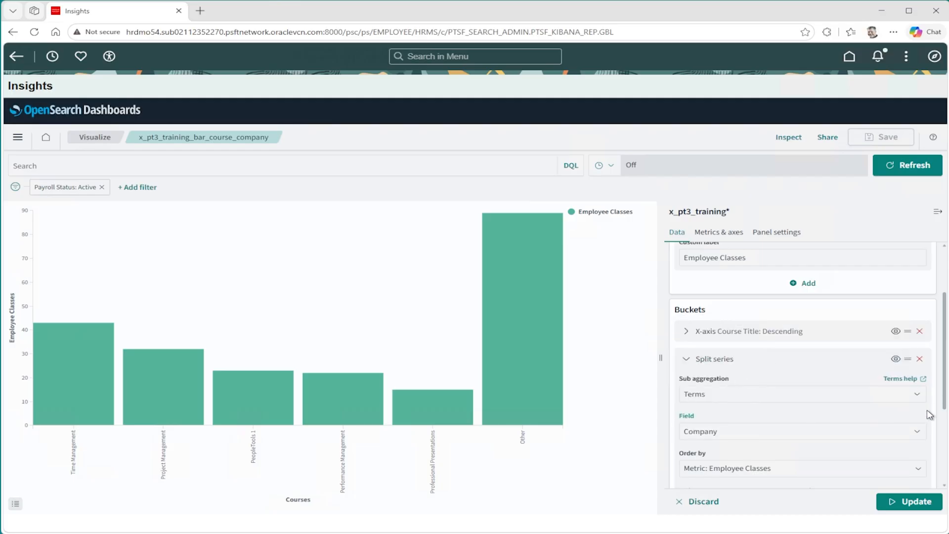
Group the split series' other values in a separate bucket, give it the custom label Company, and update the chart.
scroll(939, 438, "down", 3)
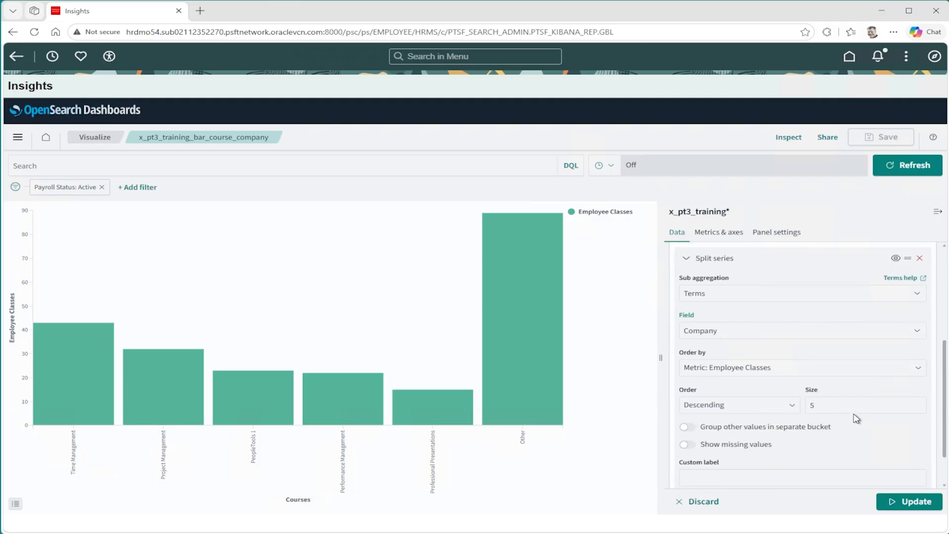
left_click(814, 426)
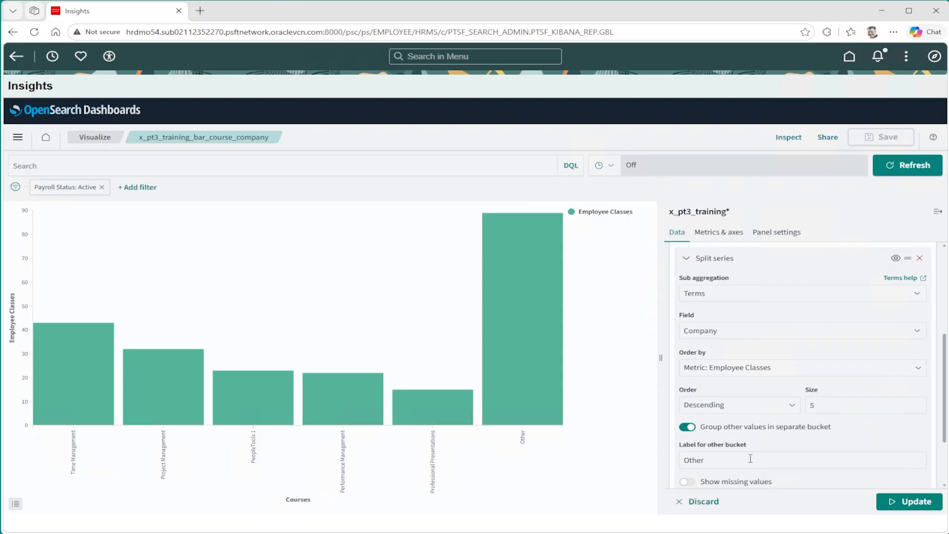
scroll(750, 459, "down", 2)
left_click(734, 421)
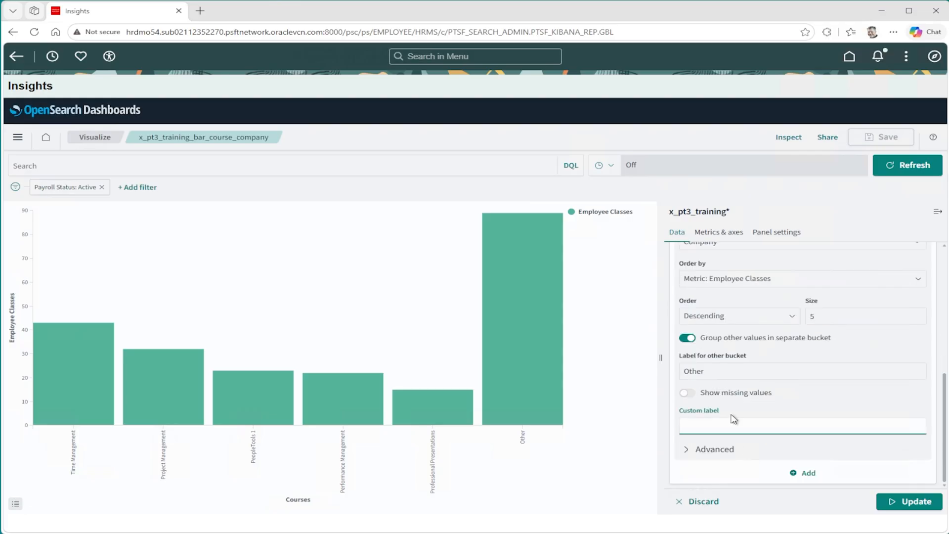
type("Company")
left_click(907, 501)
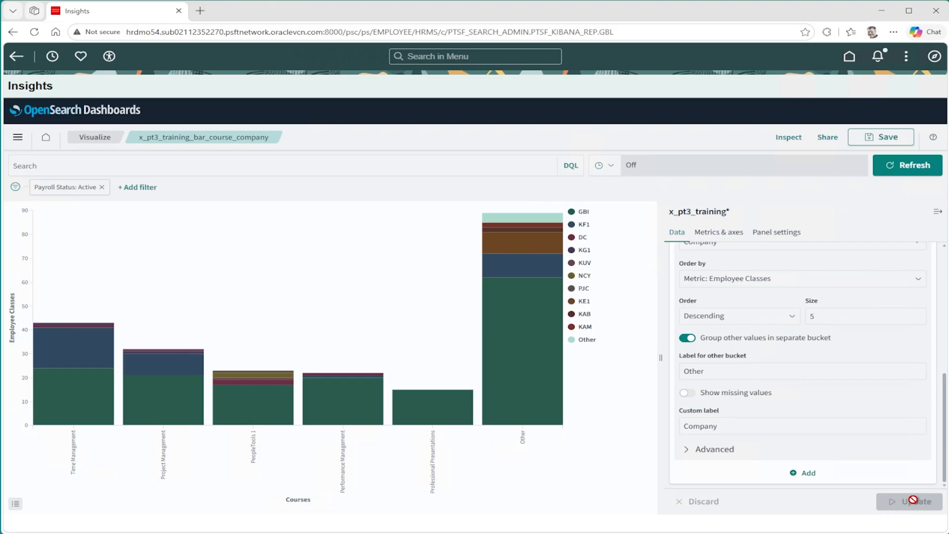
Change the Employee Classes metric's chart type to Line and update the chart.
left_click(719, 232)
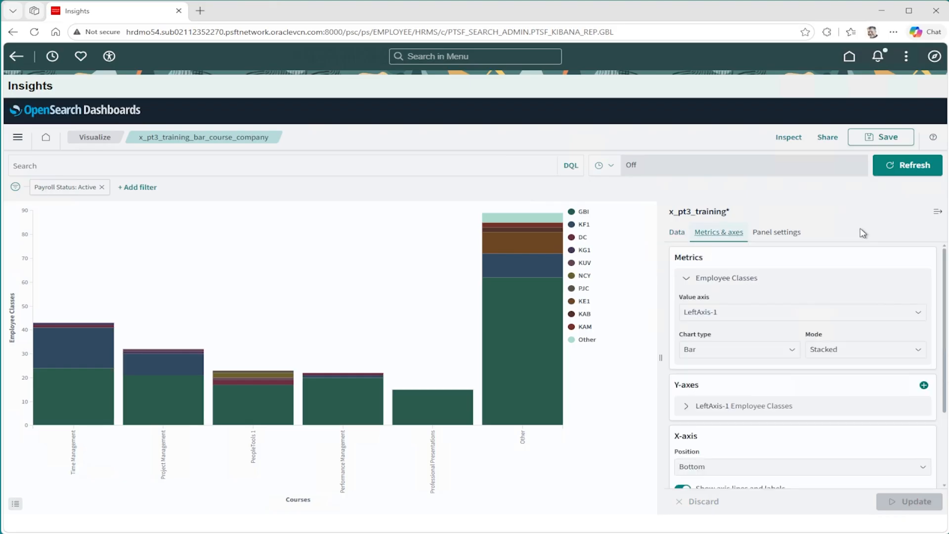
left_click(792, 350)
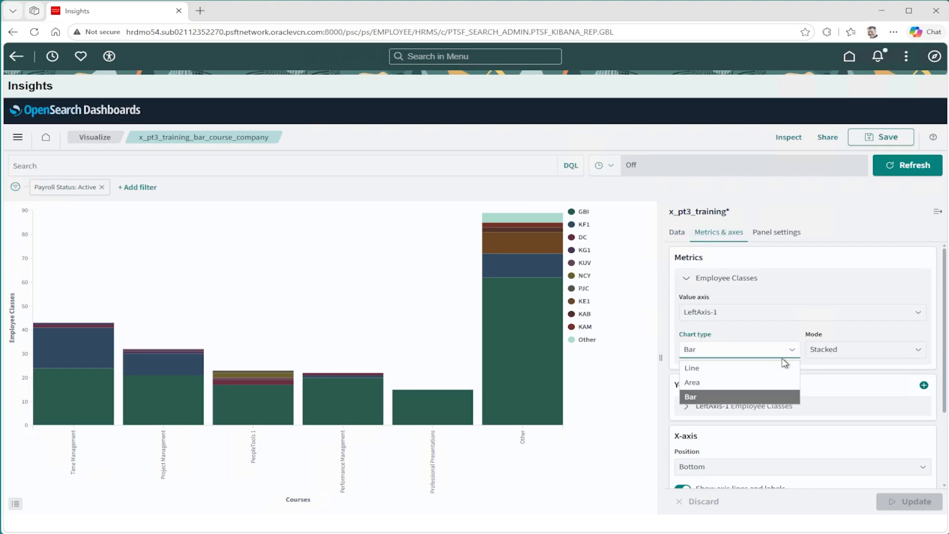
left_click(702, 366)
left_click(915, 509)
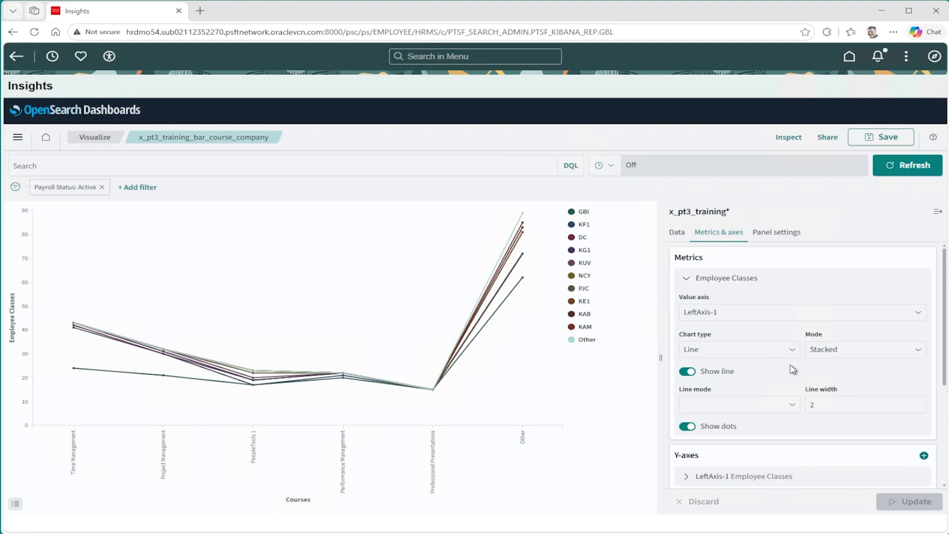
Change the Employee Classes metric's chart type to Area and update the chart.
left_click(756, 350)
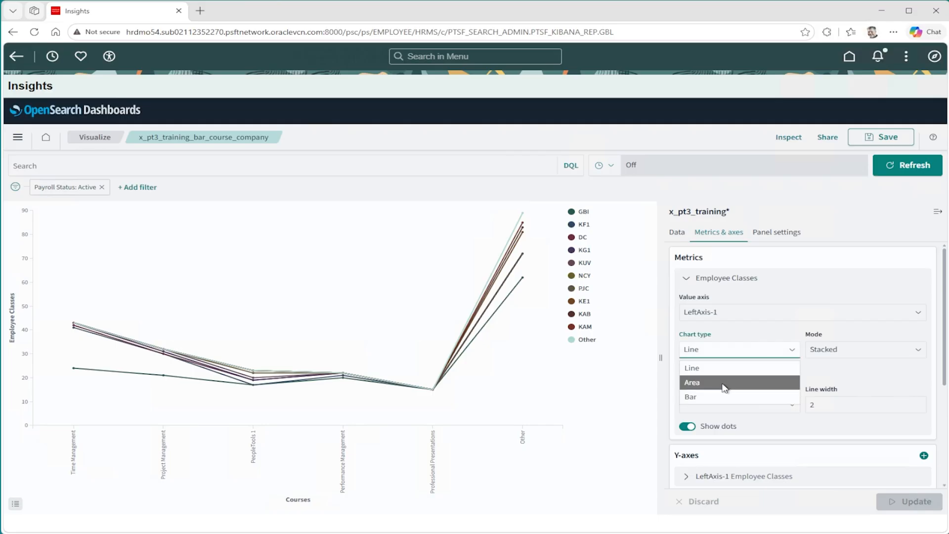
left_click(723, 383)
left_click(917, 500)
Set the Employee Classes metric's chart type back to Bar and update the chart.
left_click(737, 350)
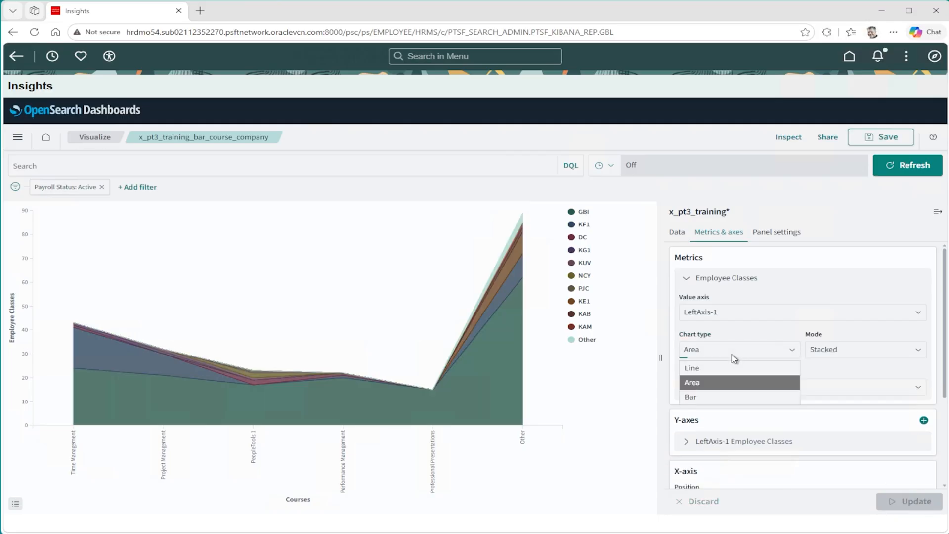
left_click(688, 396)
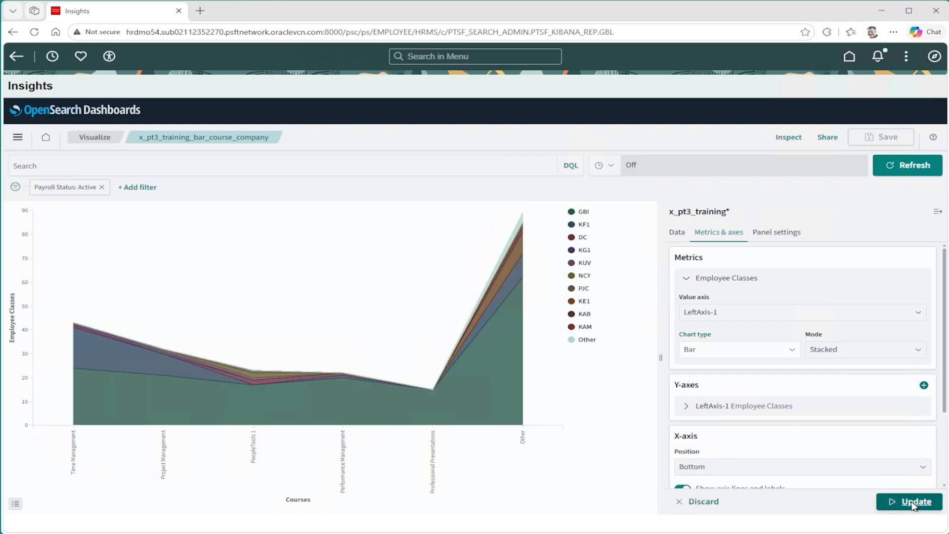
left_click(882, 501)
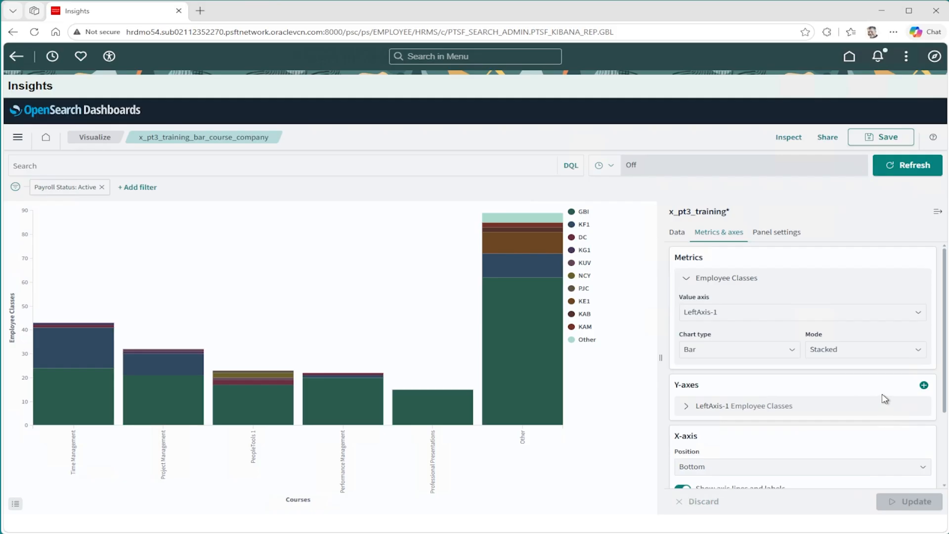
Set the bar chart's mode to Normal and update the chart.
left_click(853, 351)
left_click(846, 370)
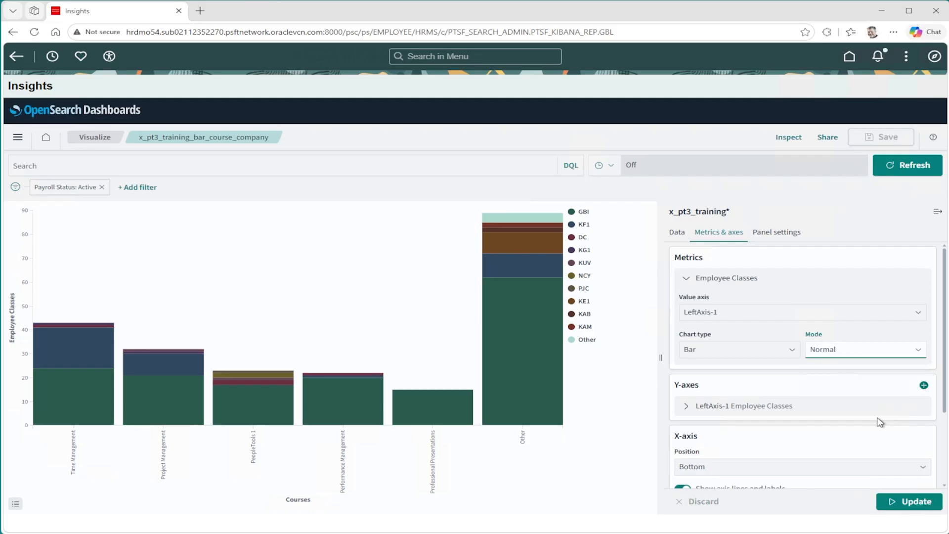
left_click(916, 499)
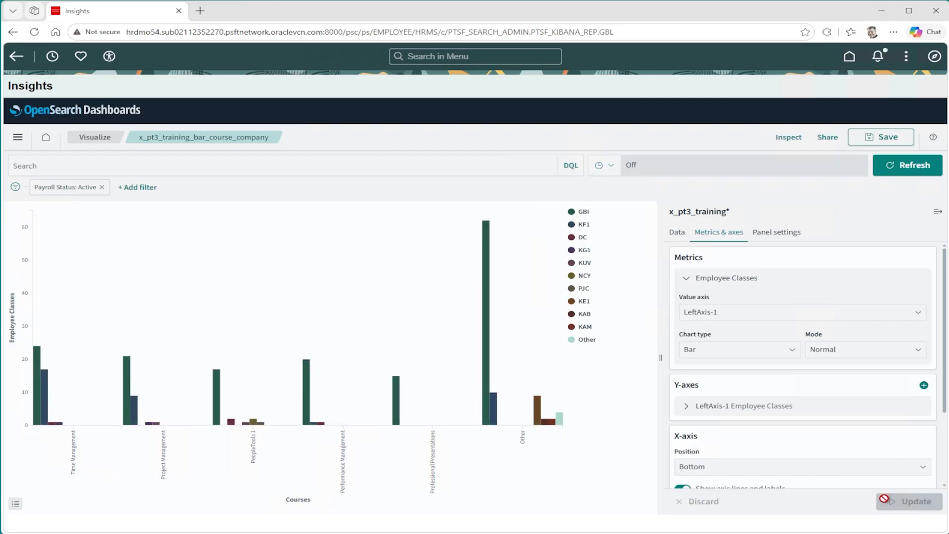
Return the bar chart's mode to Stacked and update the chart.
left_click(868, 354)
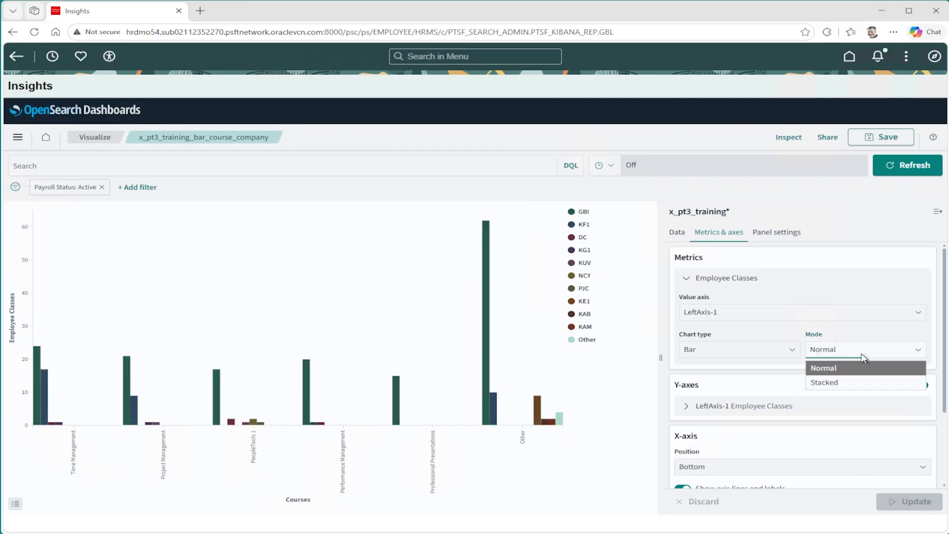
left_click(836, 383)
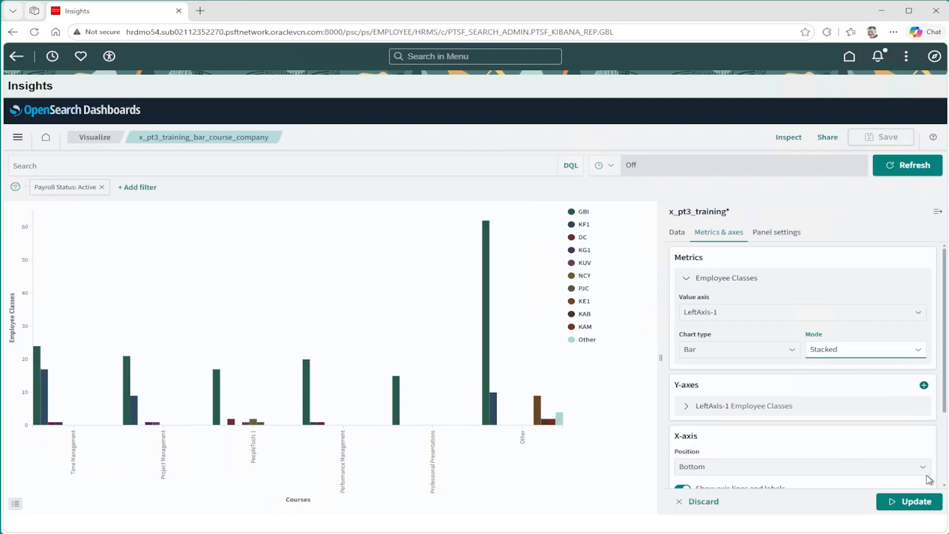
left_click(914, 499)
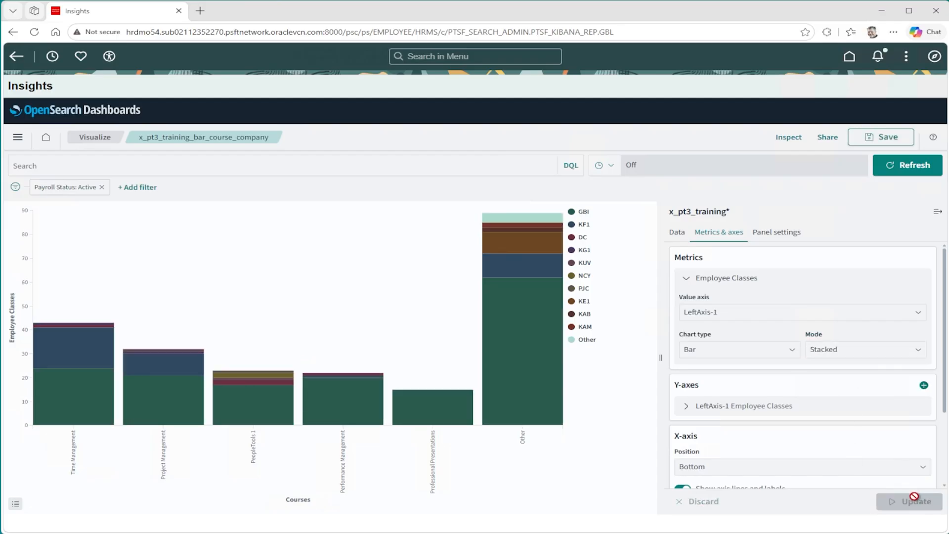
Set the position of the Employee Classes Y-axis to Right and update the chart.
left_click(694, 414)
scroll(785, 378, "down", 3)
scroll(785, 381, "up", 1)
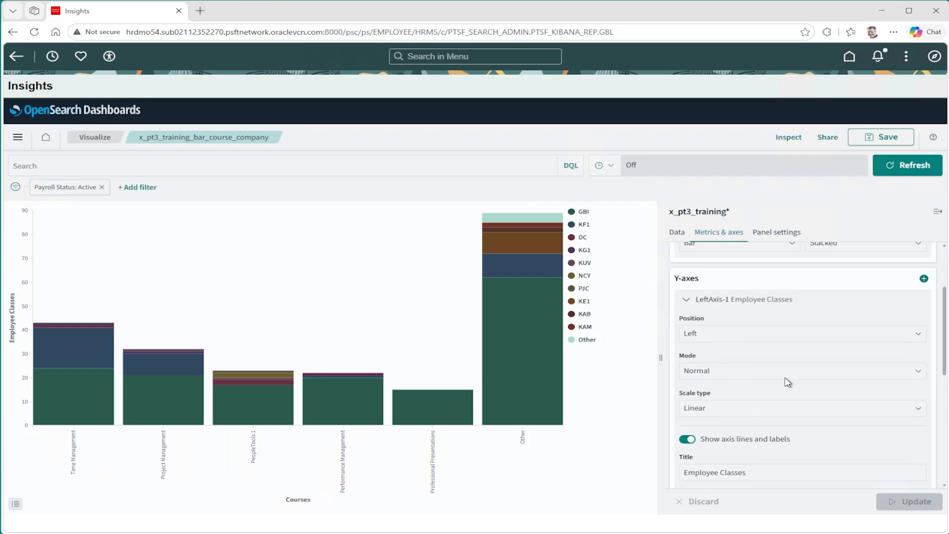
left_click(706, 339)
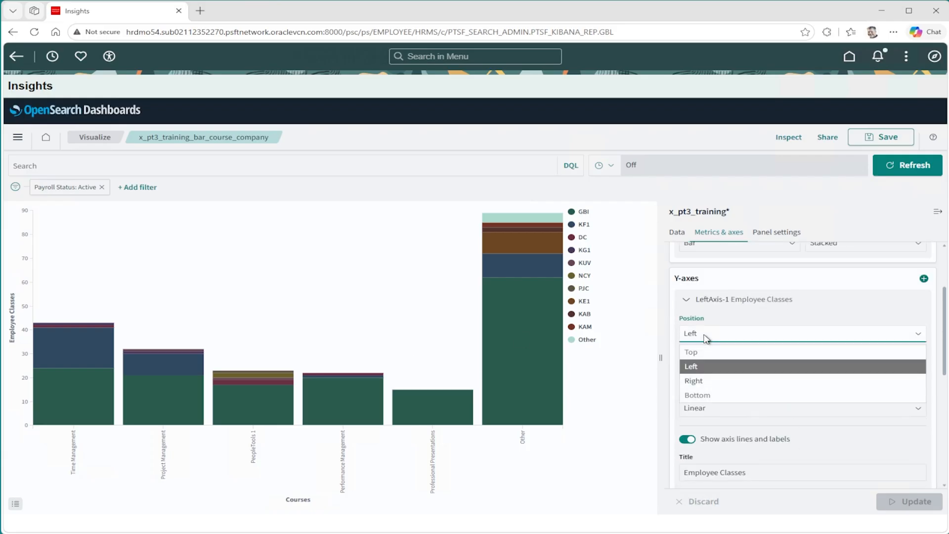
left_click(710, 386)
left_click(897, 502)
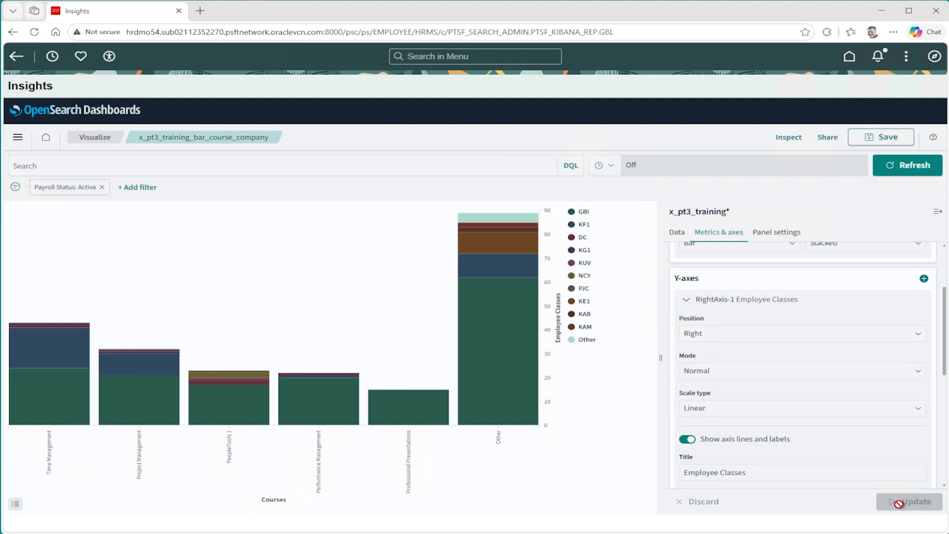
Move the Employee Classes Y-axis back to the Left position and update the chart.
left_click(710, 338)
left_click(697, 368)
left_click(904, 501)
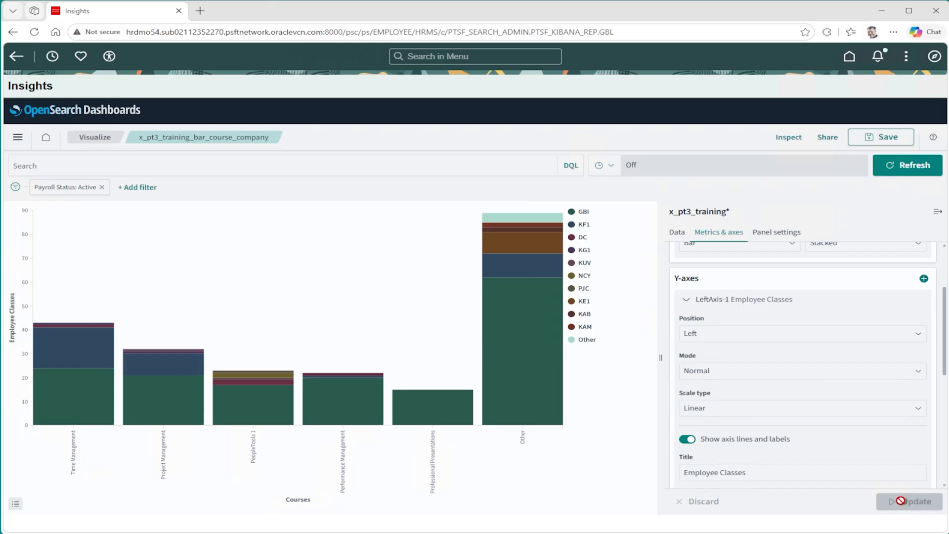
Turn off the labels of the Employee Classes Y-axis and update the chart.
scroll(856, 411, "down", 3)
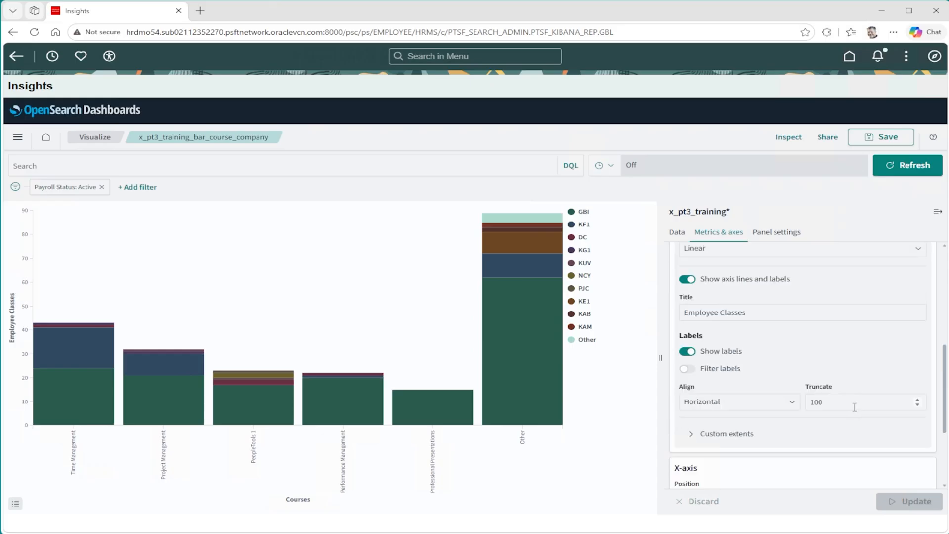
left_click(688, 352)
left_click(911, 501)
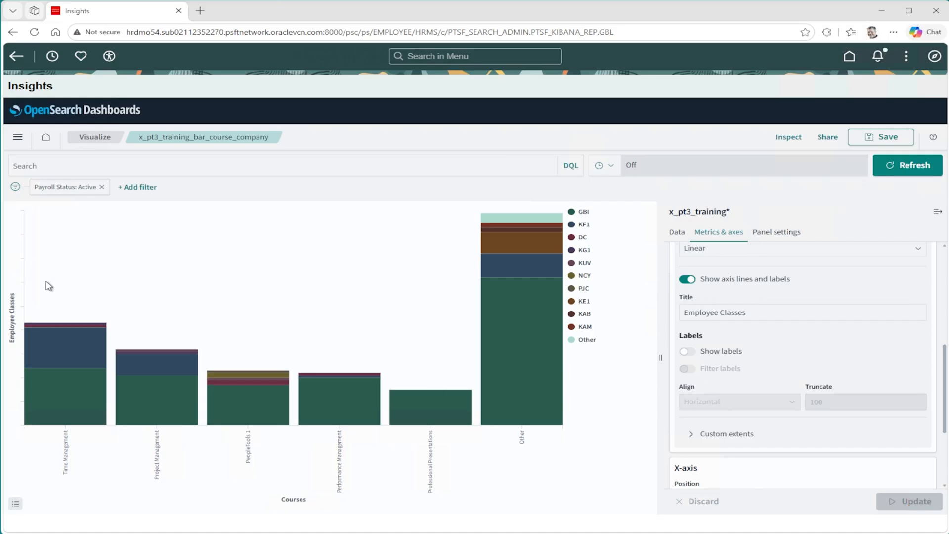
Turn the Y-axis labels back on, update the chart, and collapse the LeftAxis-1 settings.
left_click(687, 352)
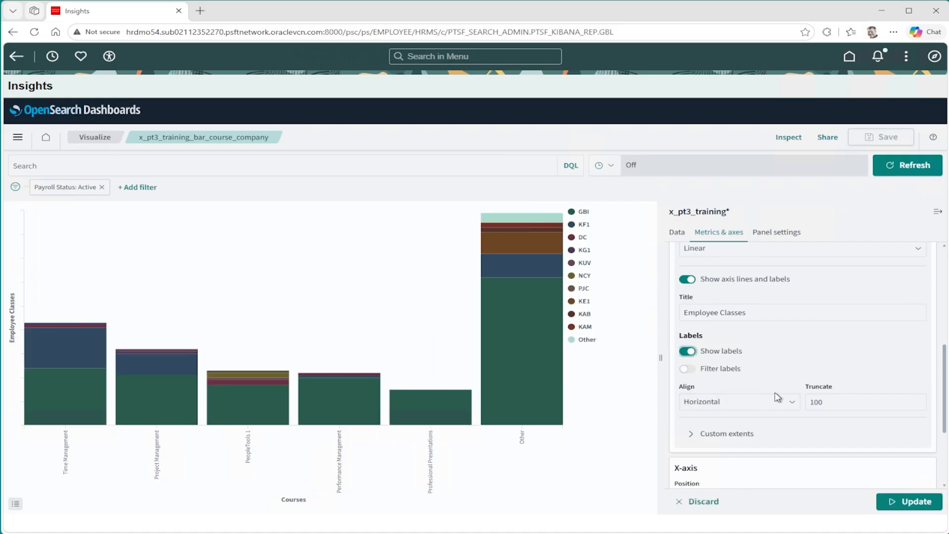
left_click(908, 501)
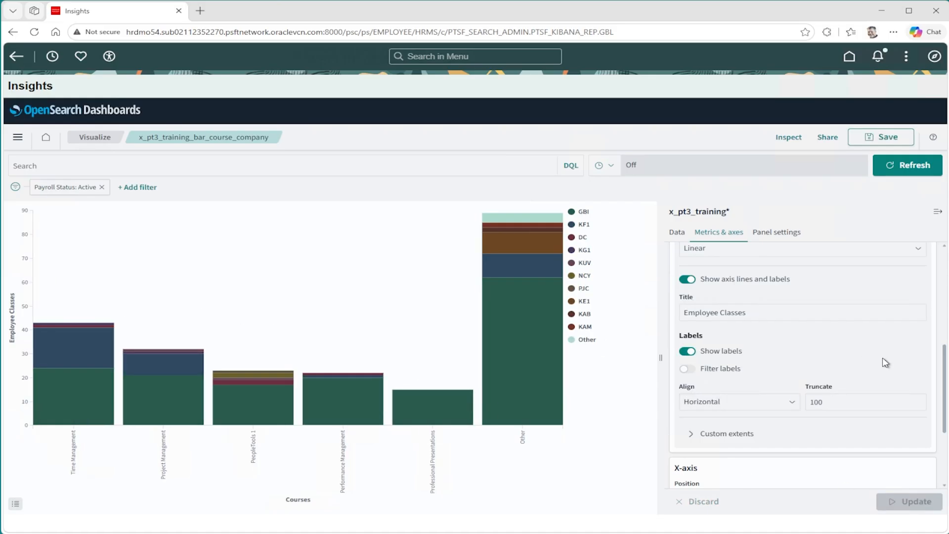
scroll(885, 362, "down", 1)
left_click(686, 302)
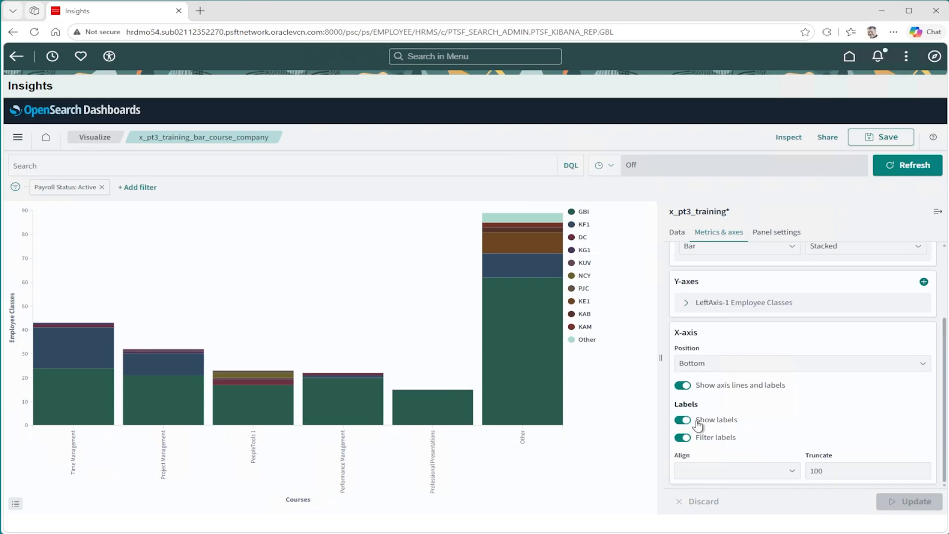
Turn the X-axis labels off and back on, updating the chart after each change.
left_click(683, 420)
left_click(895, 501)
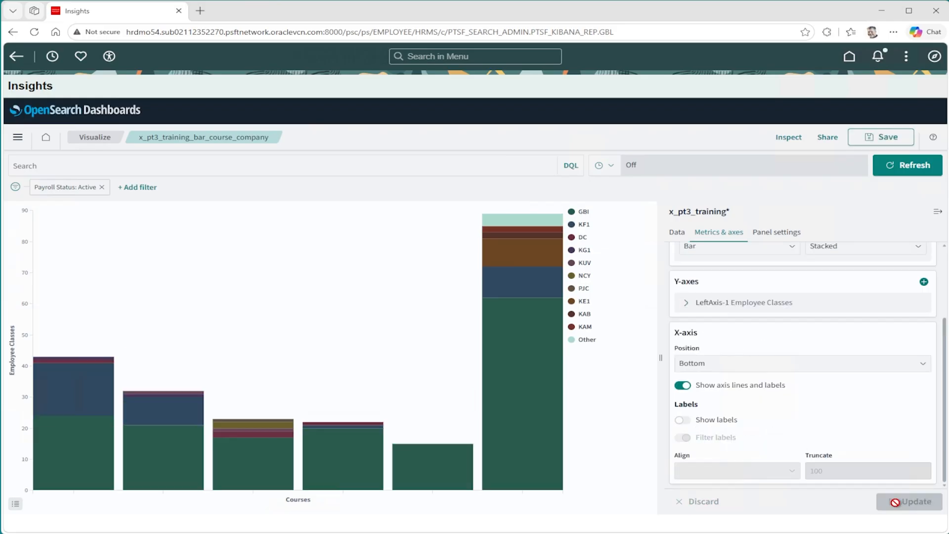
left_click(684, 420)
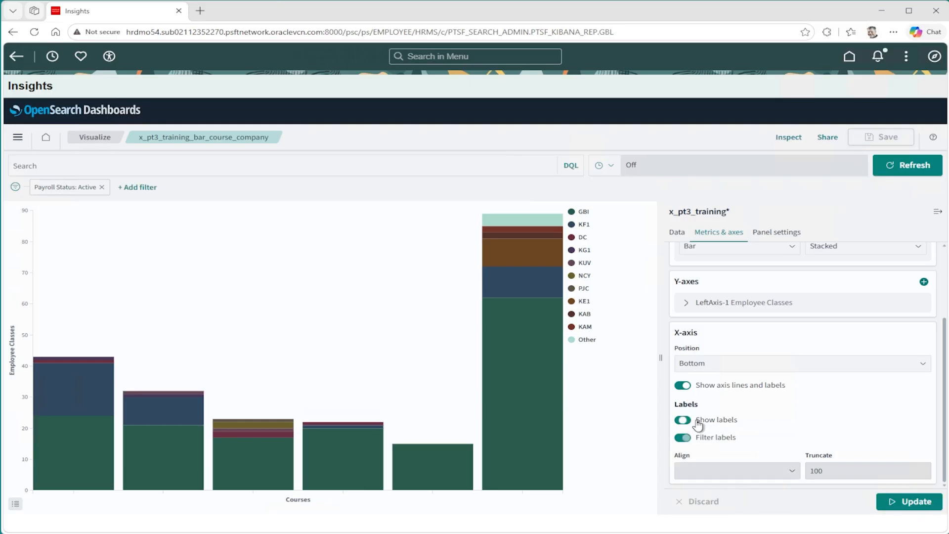
left_click(905, 501)
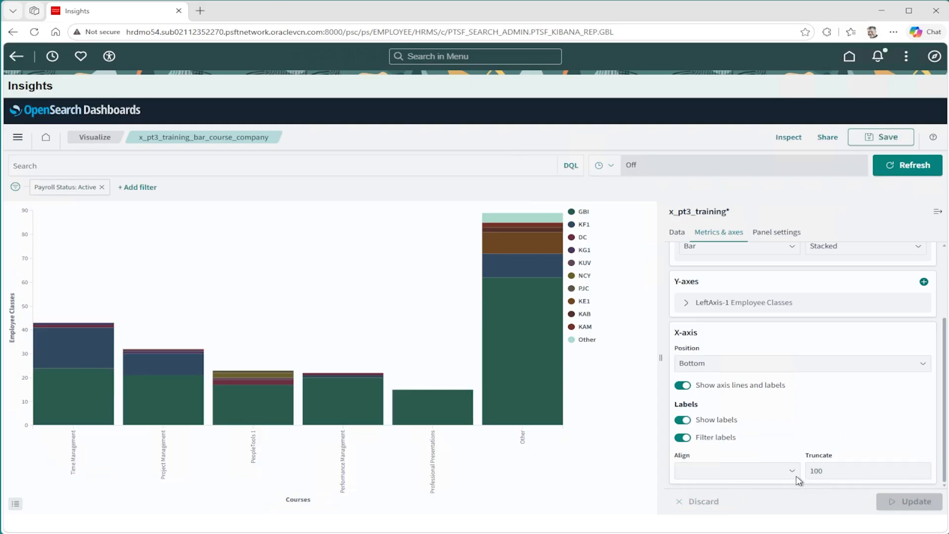
Set the X-axis label alignment to Horizontal and update the chart.
left_click(793, 472)
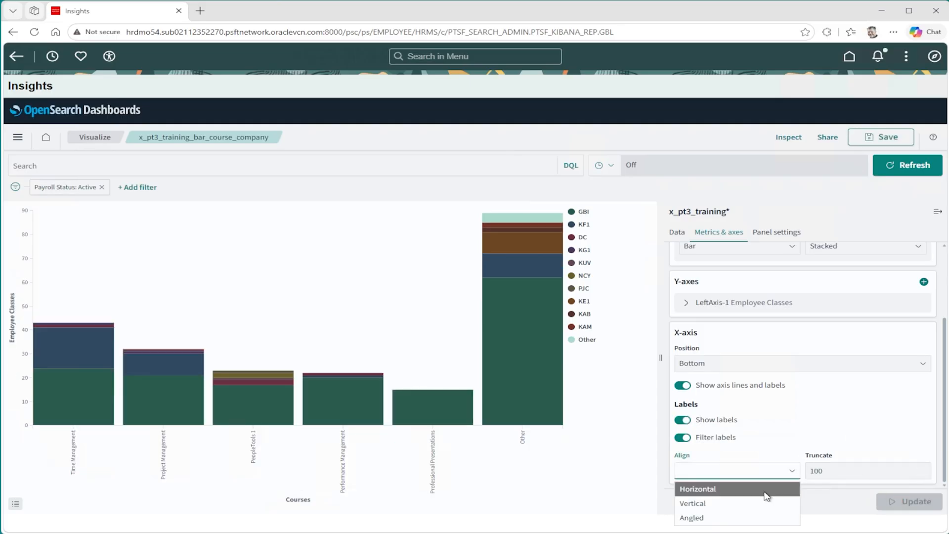
left_click(767, 489)
left_click(918, 500)
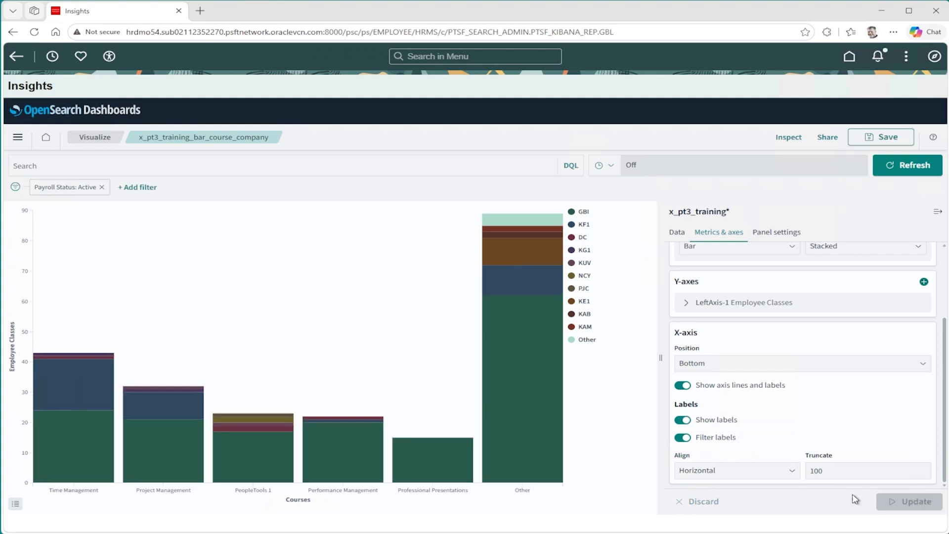
Set the X-axis label alignment to Angled and update the chart.
left_click(760, 476)
left_click(722, 514)
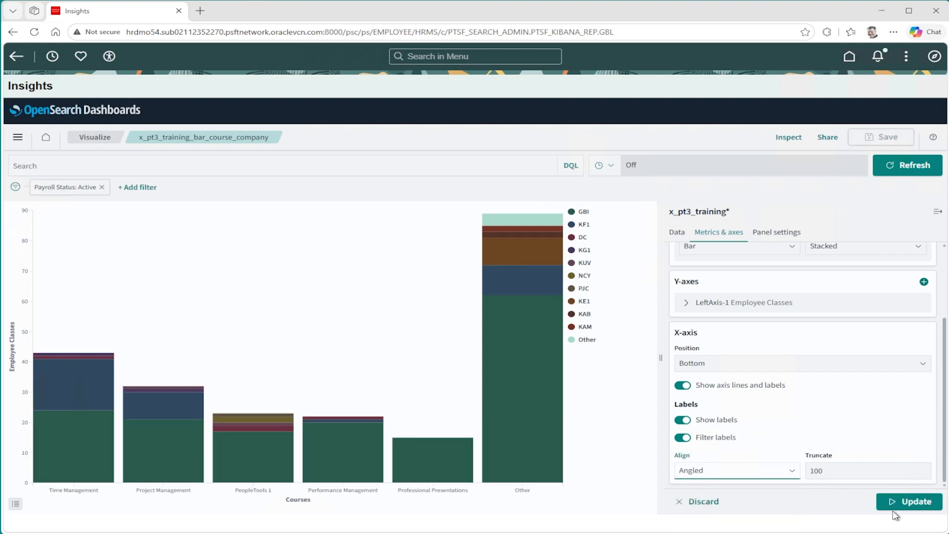
left_click(915, 509)
Set the X-axis label truncation to 10 and update the chart.
left_click(851, 465)
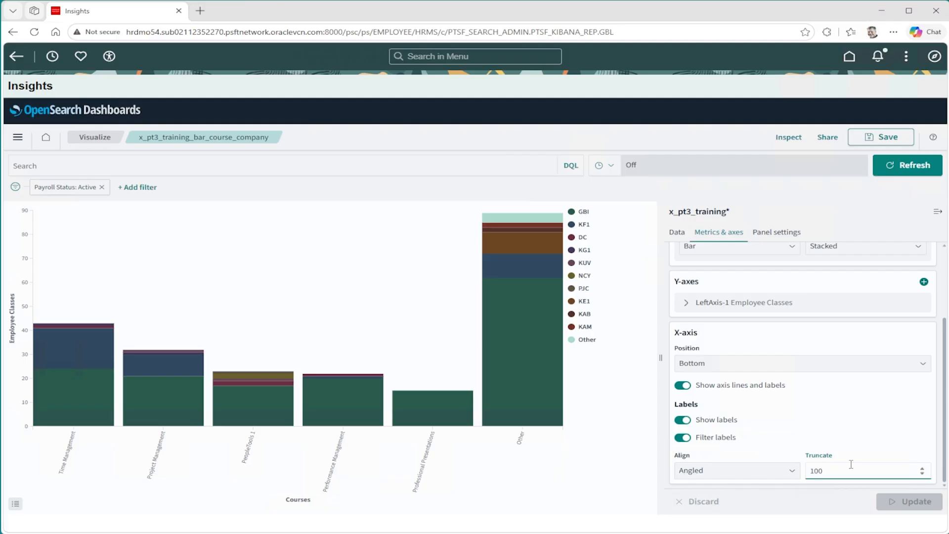
key("BackSpace")
key("BackSpace")
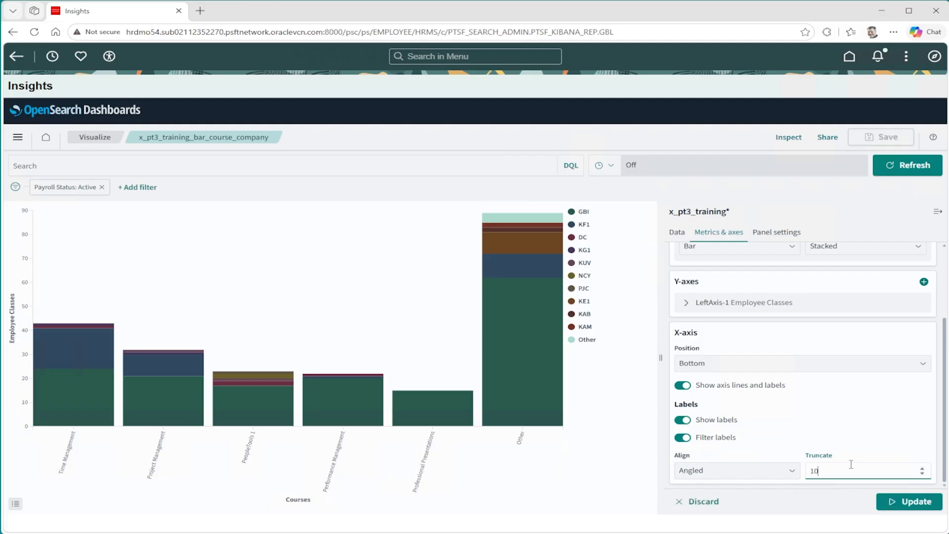
left_click(913, 506)
Set the X-axis label truncation to 30 and update the chart.
double_click(821, 471)
type("30")
left_click(930, 502)
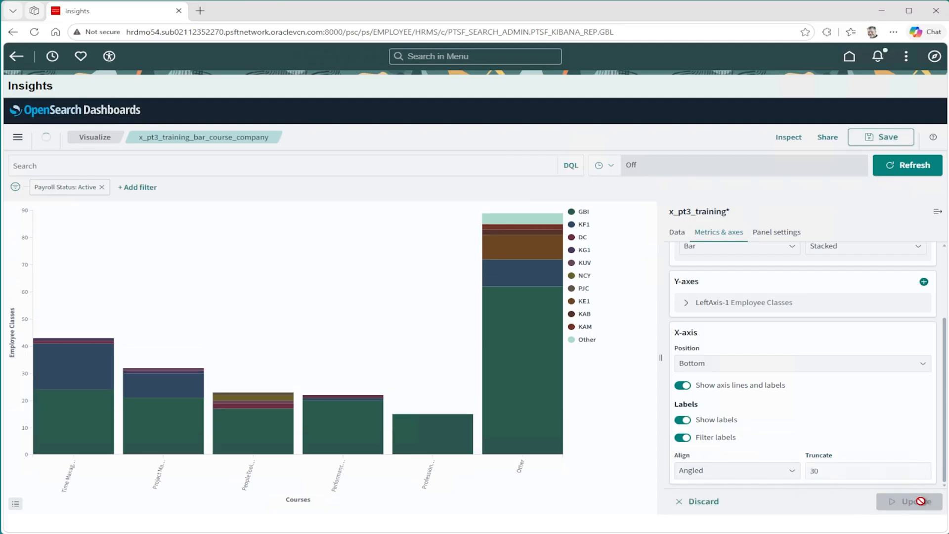
Try the X-axis position Left and return it to Bottom, updating the chart after each change.
left_click(770, 367)
left_click(769, 397)
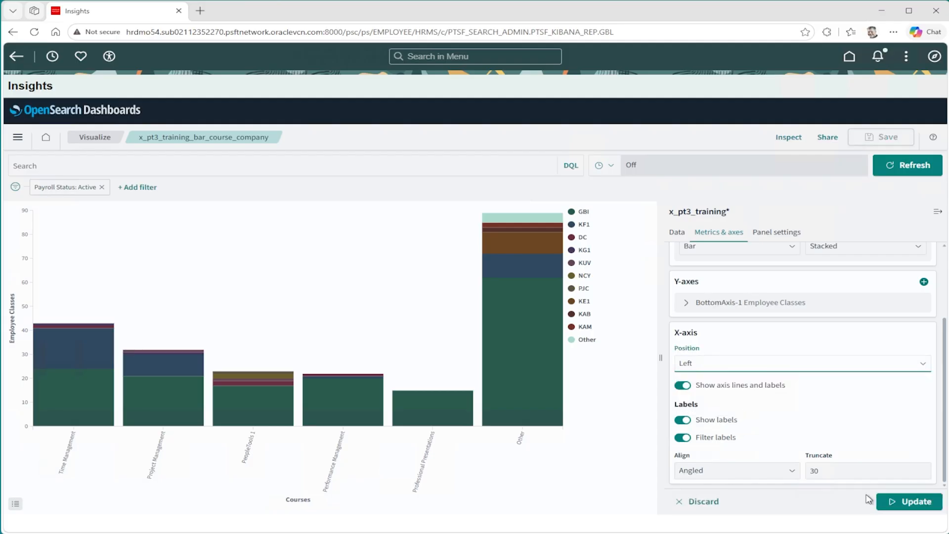
left_click(906, 502)
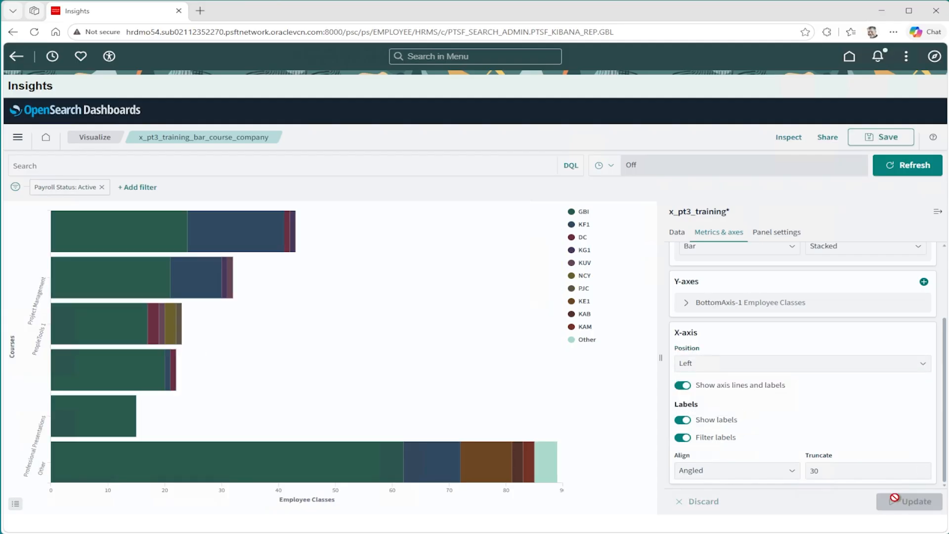
left_click(721, 366)
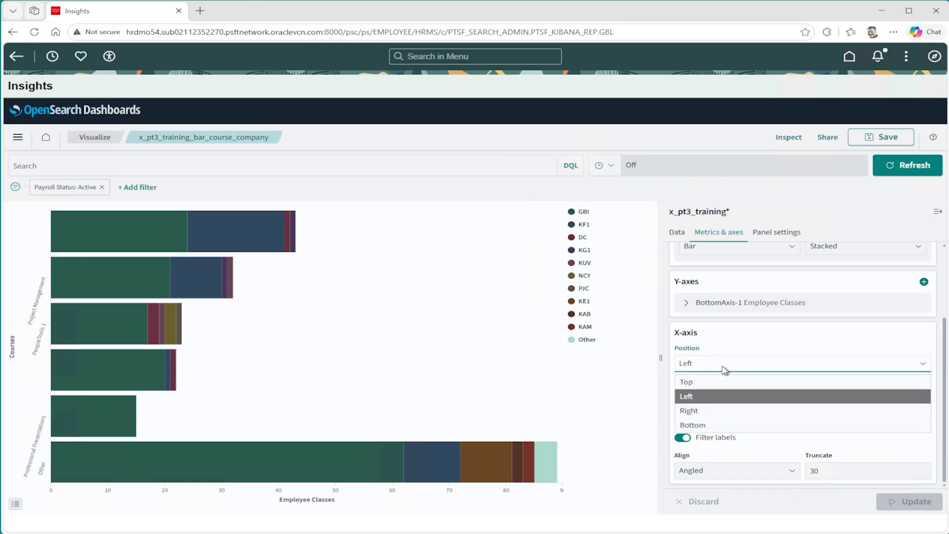
left_click(714, 424)
left_click(911, 501)
Set the legend position to Top in the panel settings and update the chart.
left_click(775, 236)
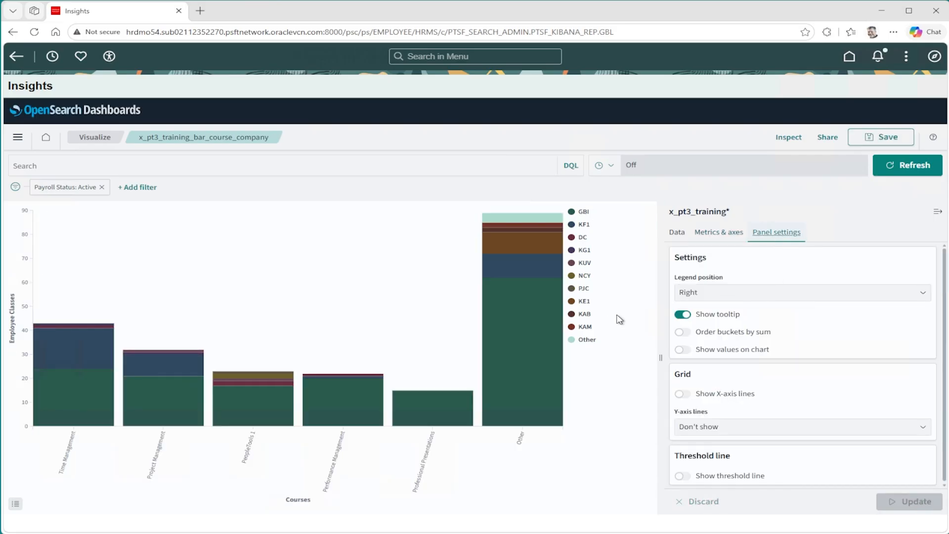
left_click(737, 293)
left_click(740, 318)
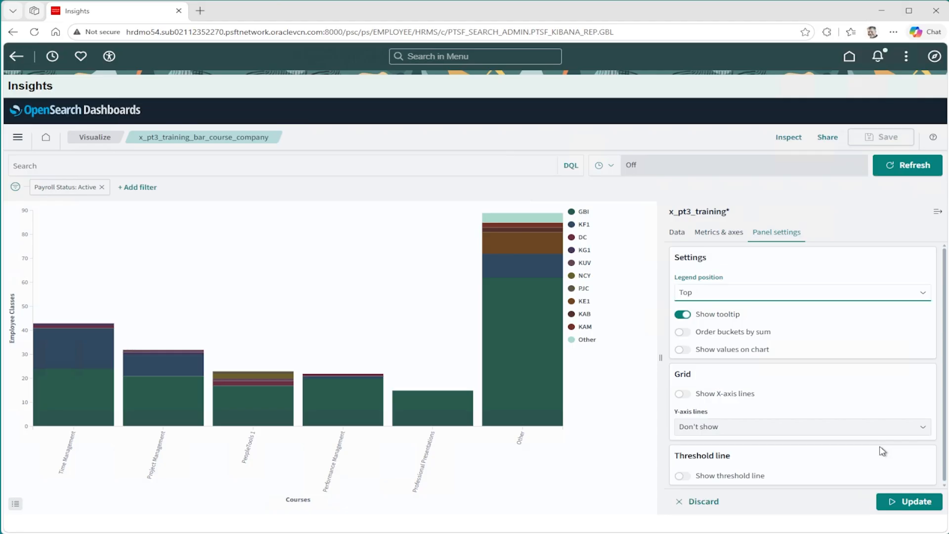
left_click(911, 501)
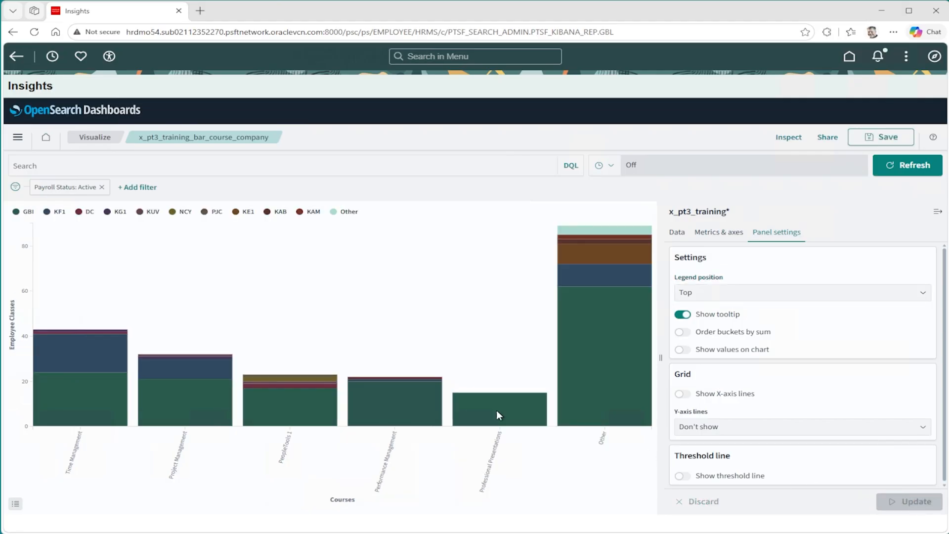
Hide the chart legend and show it again.
left_click(18, 505)
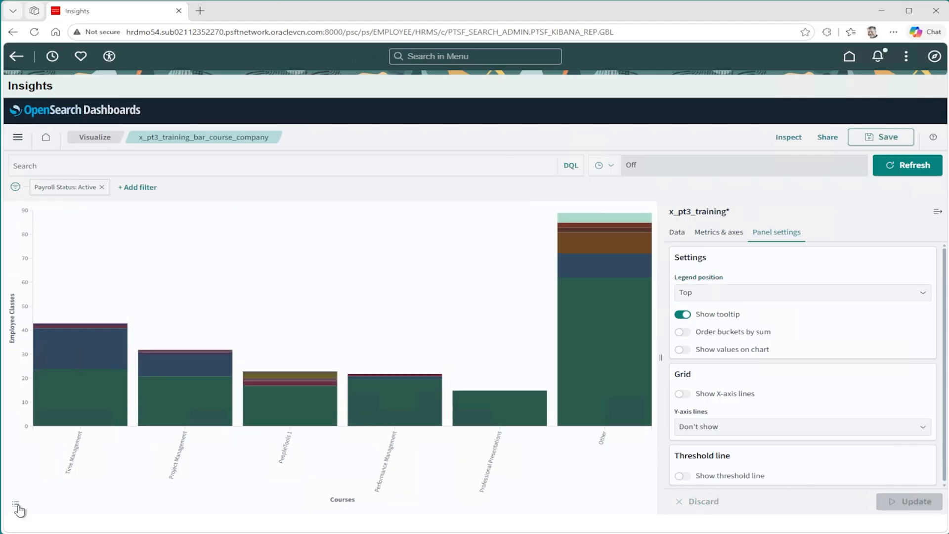
left_click(17, 507)
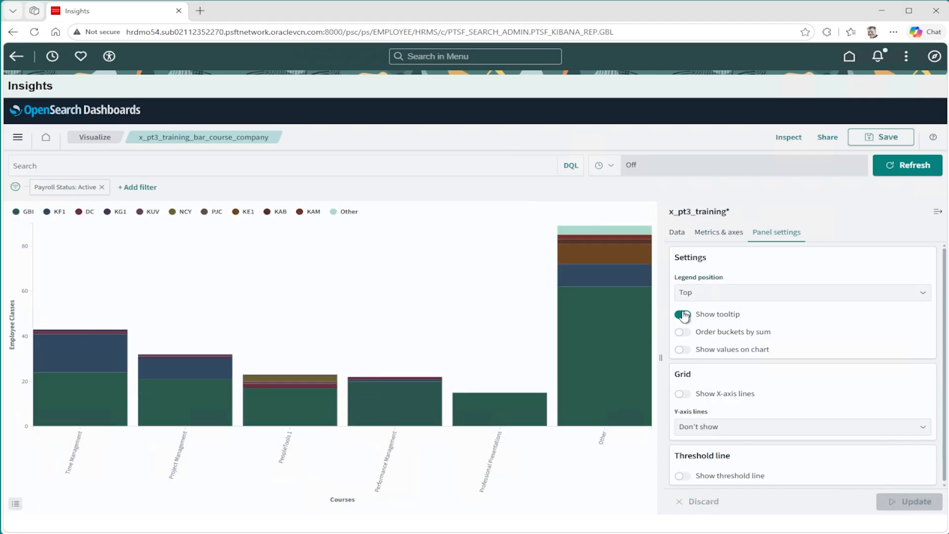
Turn the chart tooltips off and back on, updating the chart after each change.
mouse_move(584, 317)
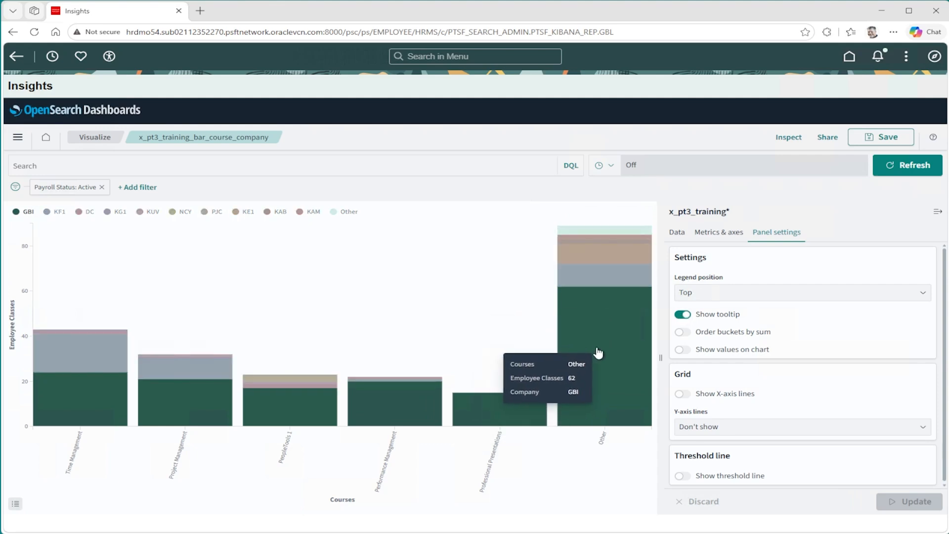
mouse_move(612, 281)
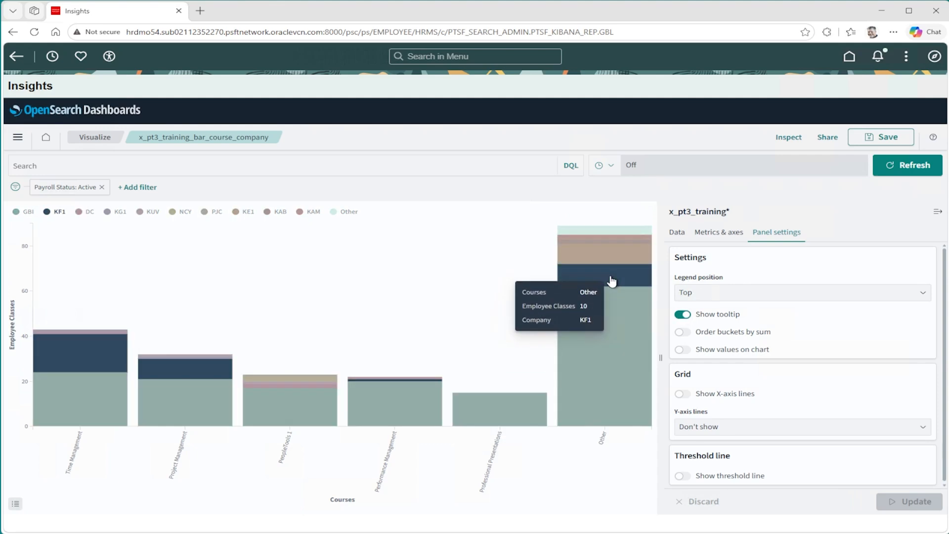
left_click(726, 316)
left_click(910, 503)
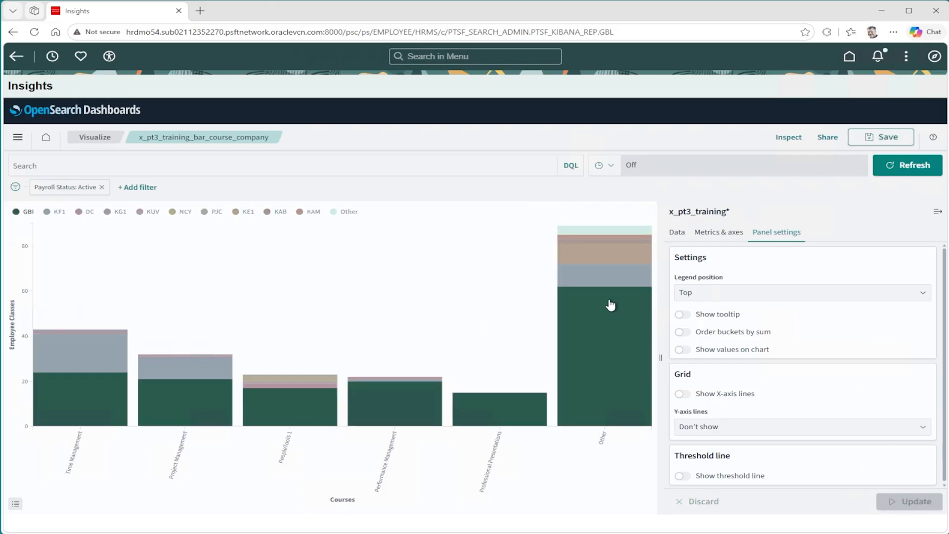
left_click(696, 317)
left_click(913, 504)
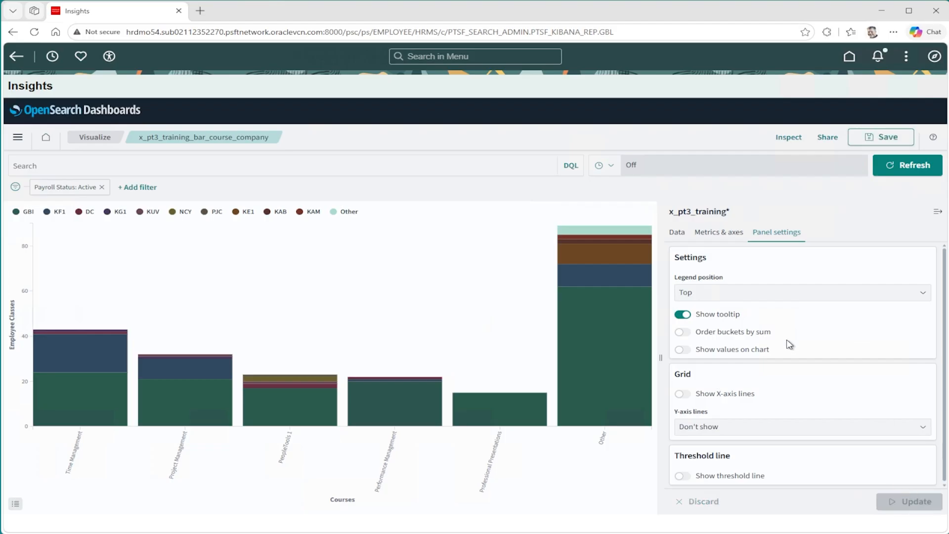
Turn ordering of buckets by sum on and back off, updating the chart after each change.
left_click(683, 332)
left_click(915, 501)
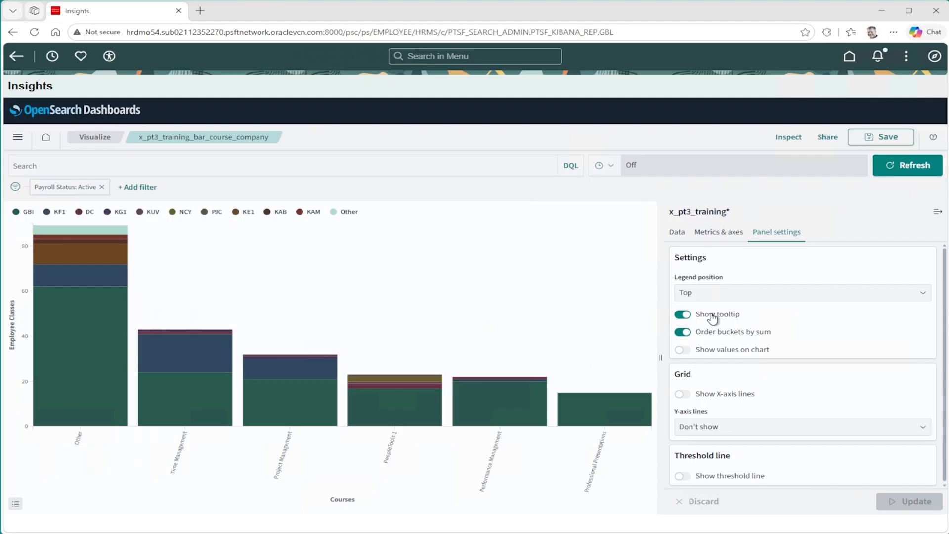
left_click(712, 333)
left_click(913, 501)
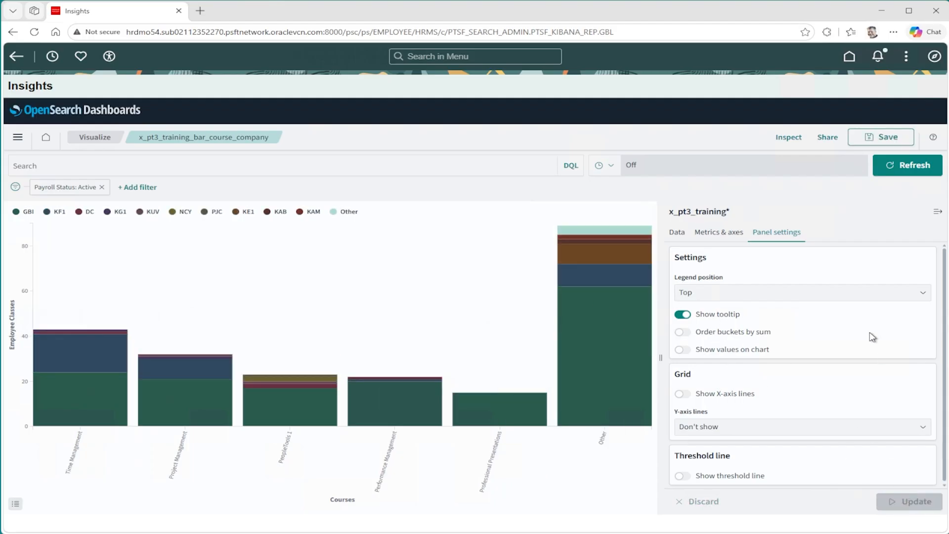
Show values on the chart and set the Y-axis grid lines to LeftAxis-1, updating the chart after each change.
left_click(731, 350)
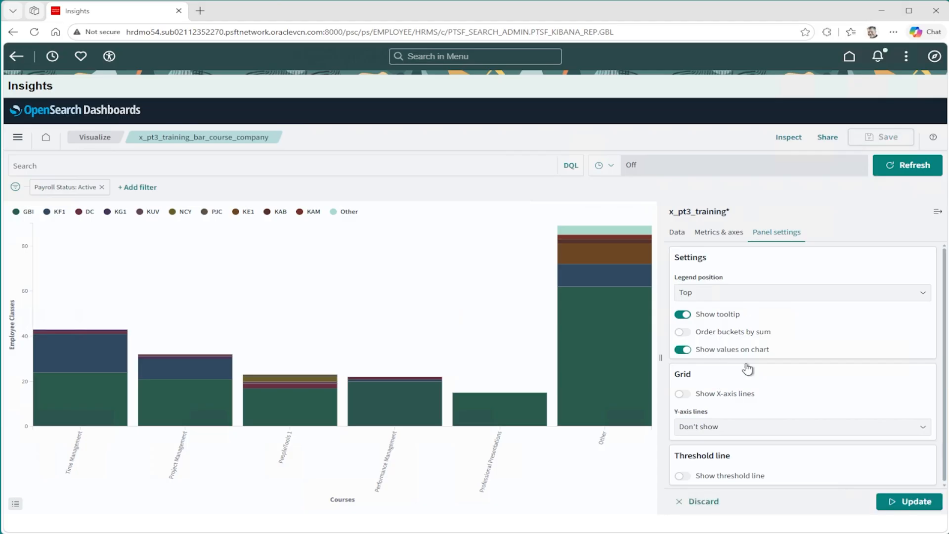
left_click(906, 502)
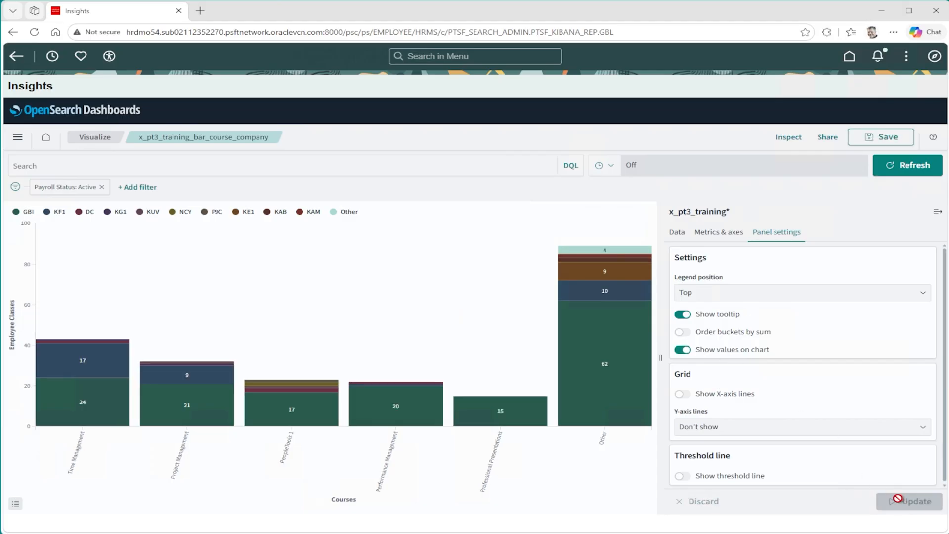
left_click(814, 429)
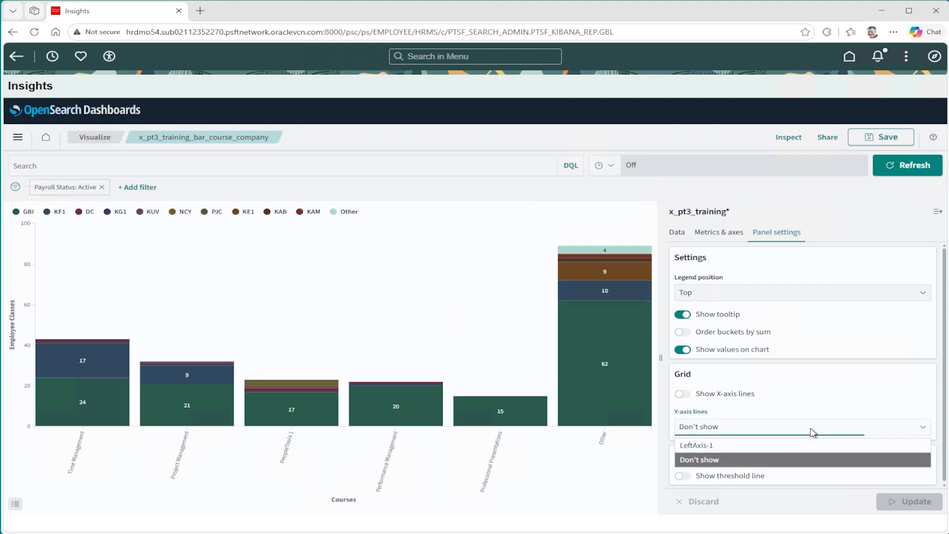
left_click(813, 448)
left_click(924, 504)
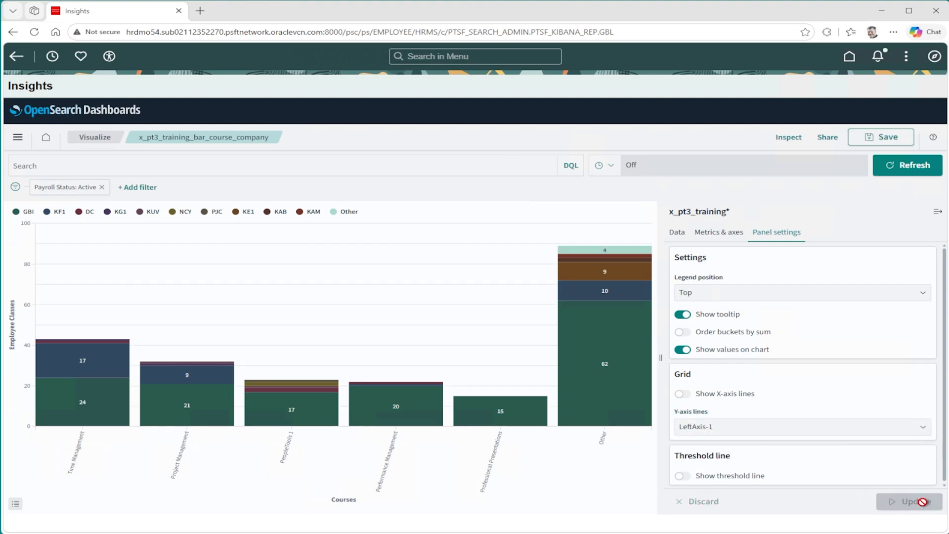
Show the threshold line on the chart, change its line color to bright red #F9330B, and update the chart.
left_click(682, 475)
left_click_drag(944, 389, 944, 483)
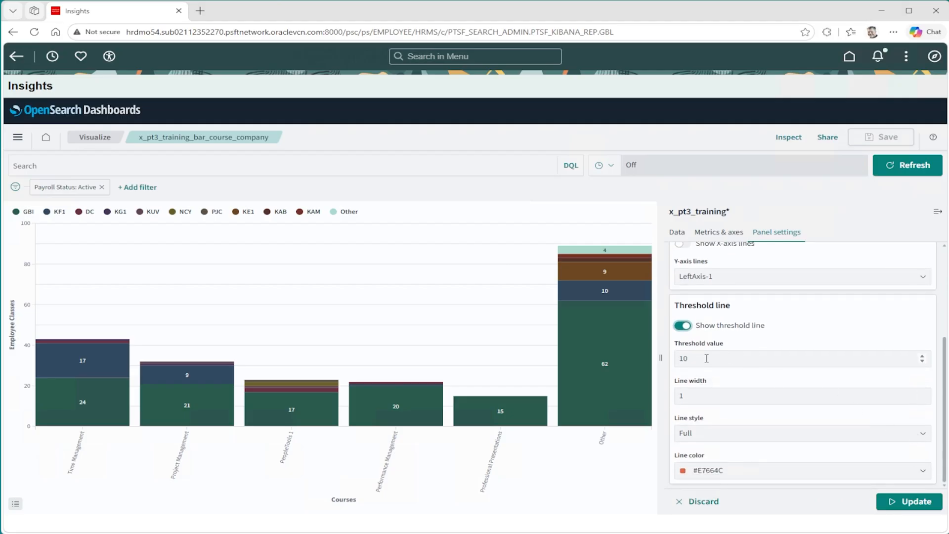
left_click(925, 471)
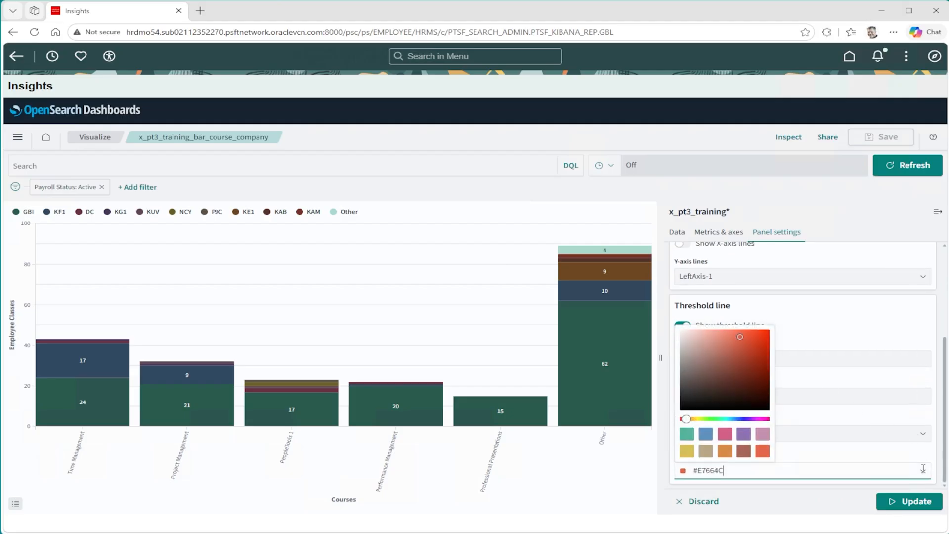
left_click(767, 336)
left_click(910, 501)
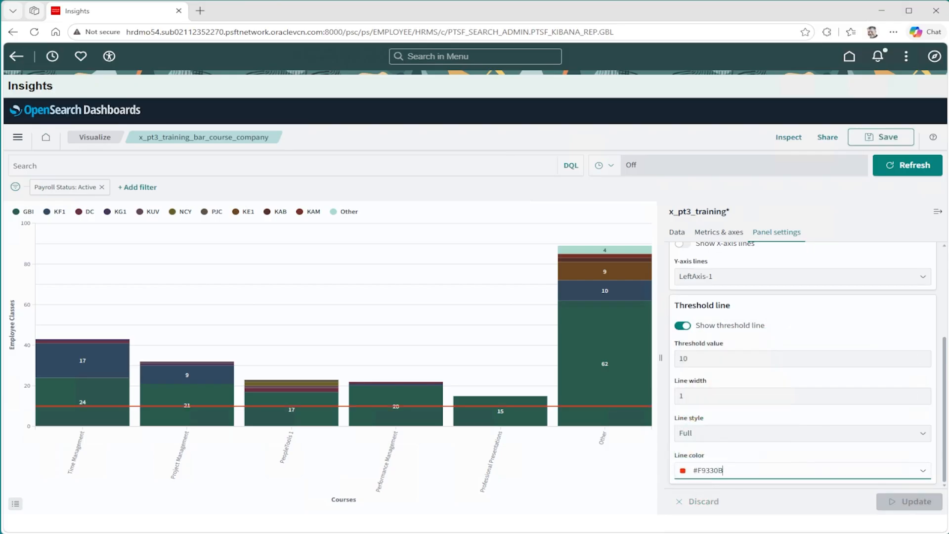
left_click(718, 232)
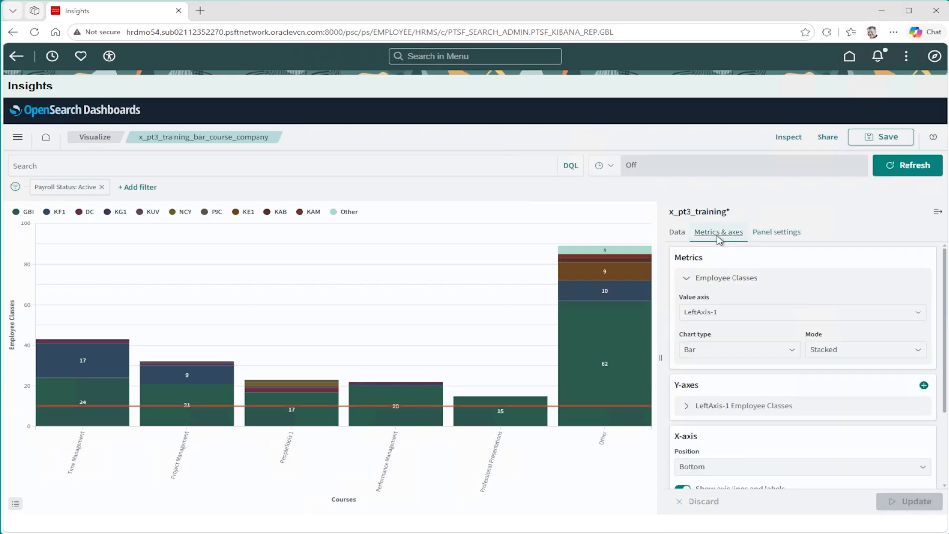
left_click(677, 232)
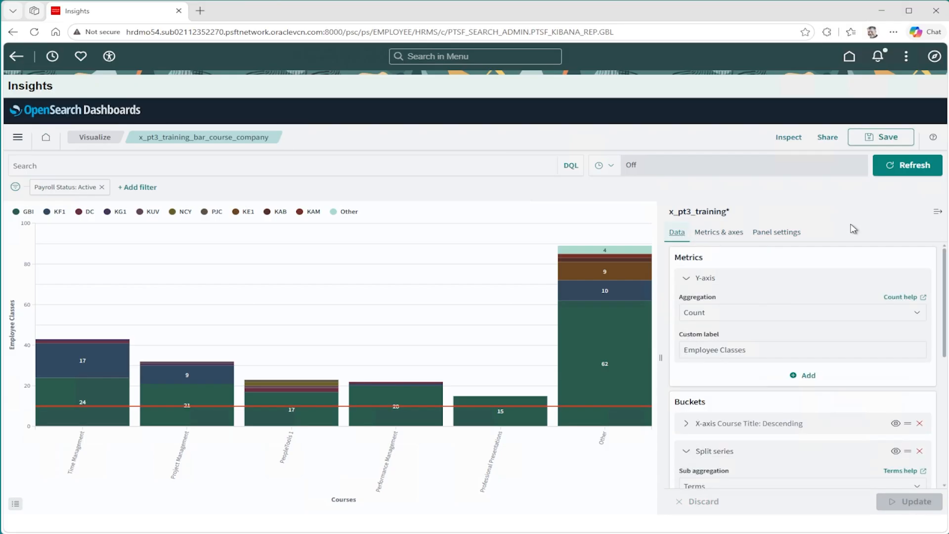